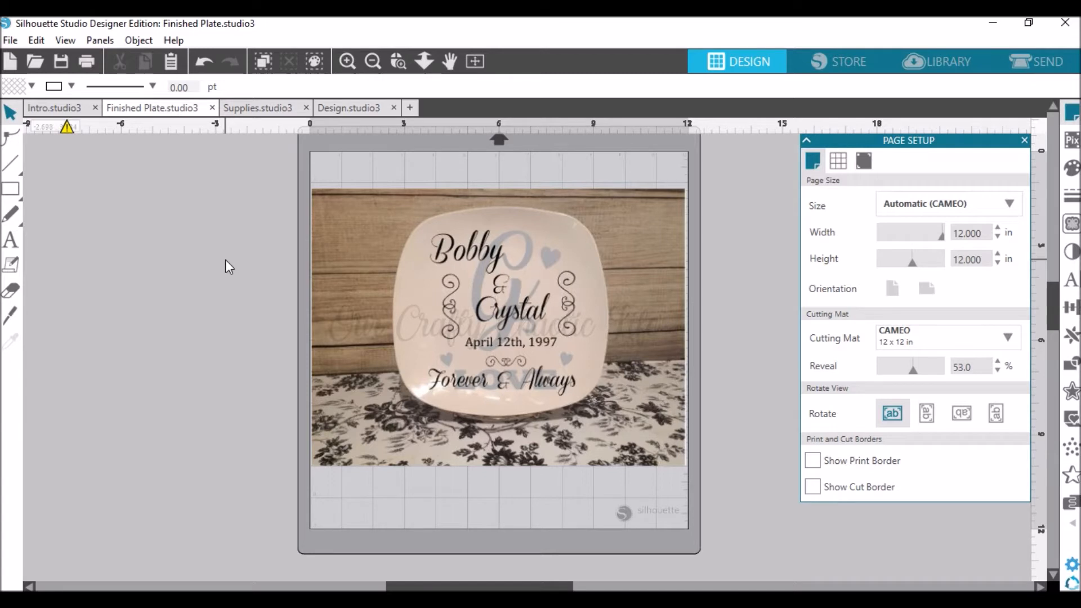
# Look at the supplies list, switch to the blank Design.studio3 drawing and add the text "G" on the mat.
pyautogui.click(255, 108)
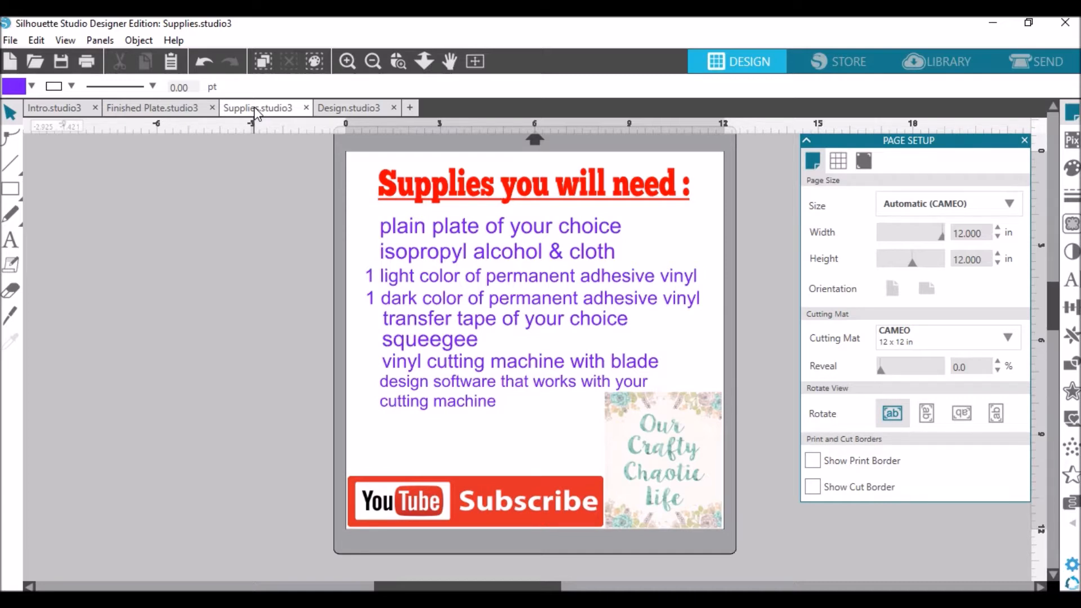
pyautogui.click(350, 109)
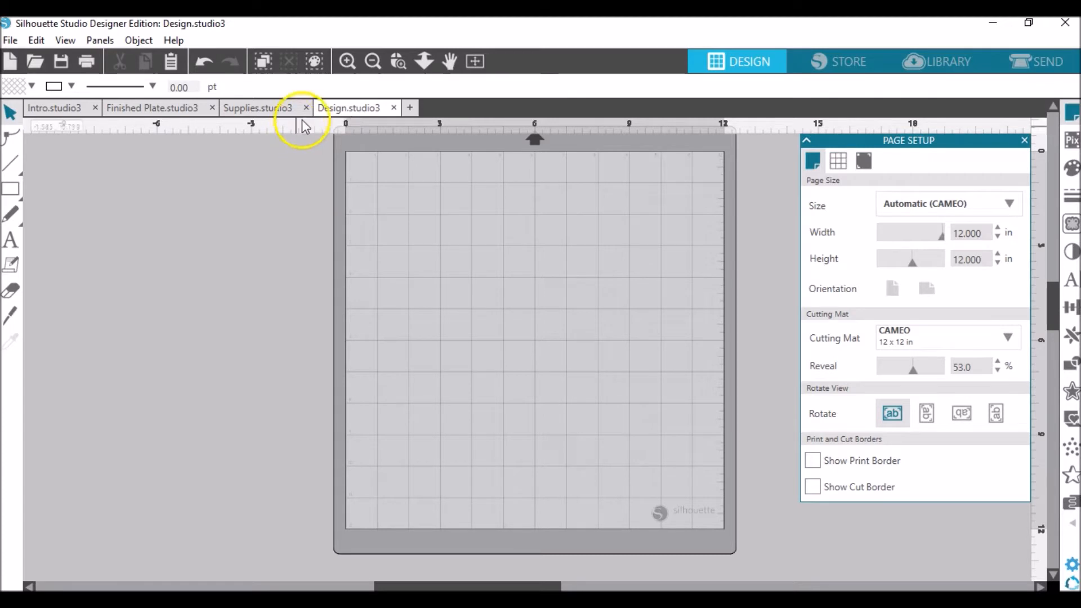
pyautogui.click(13, 246)
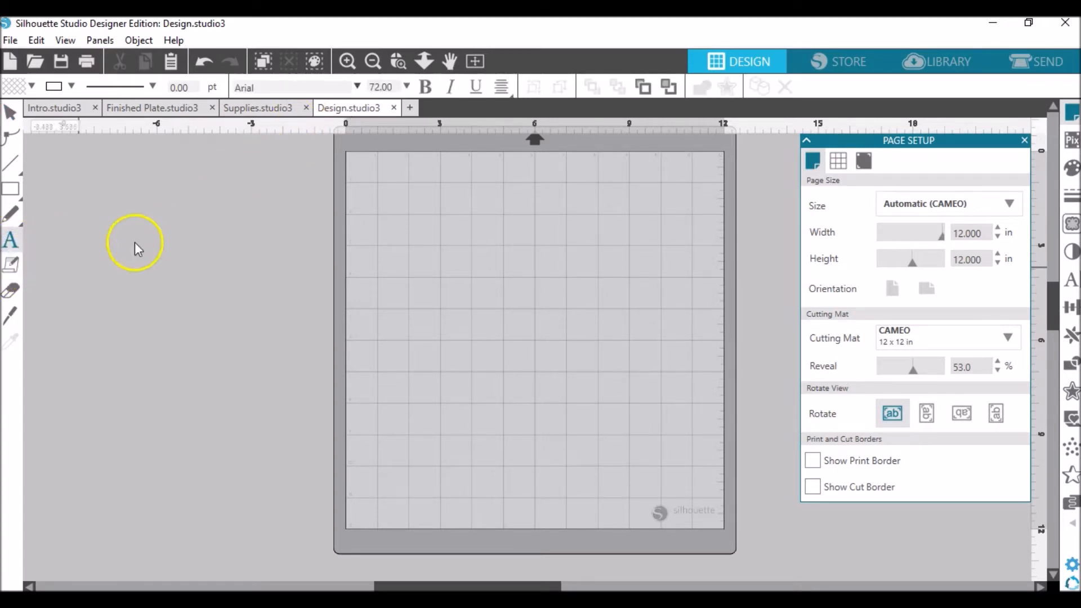
pyautogui.click(470, 233)
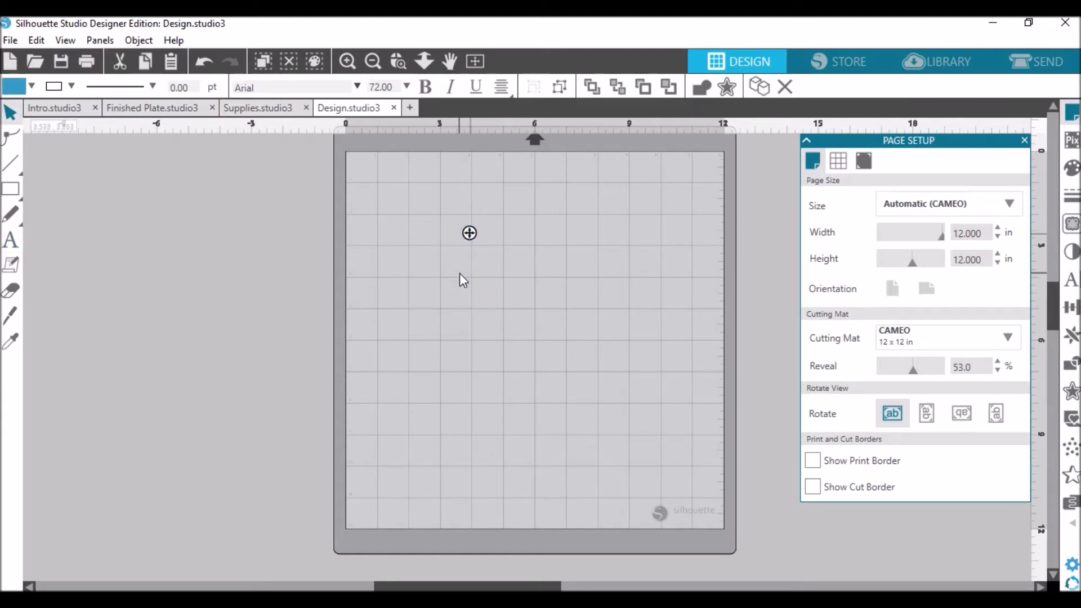
pyautogui.write('G')
# Give the letter G a transparent line color and a medium grey fill.
pyautogui.moveTo(495, 231); pyautogui.dragTo(432, 230)
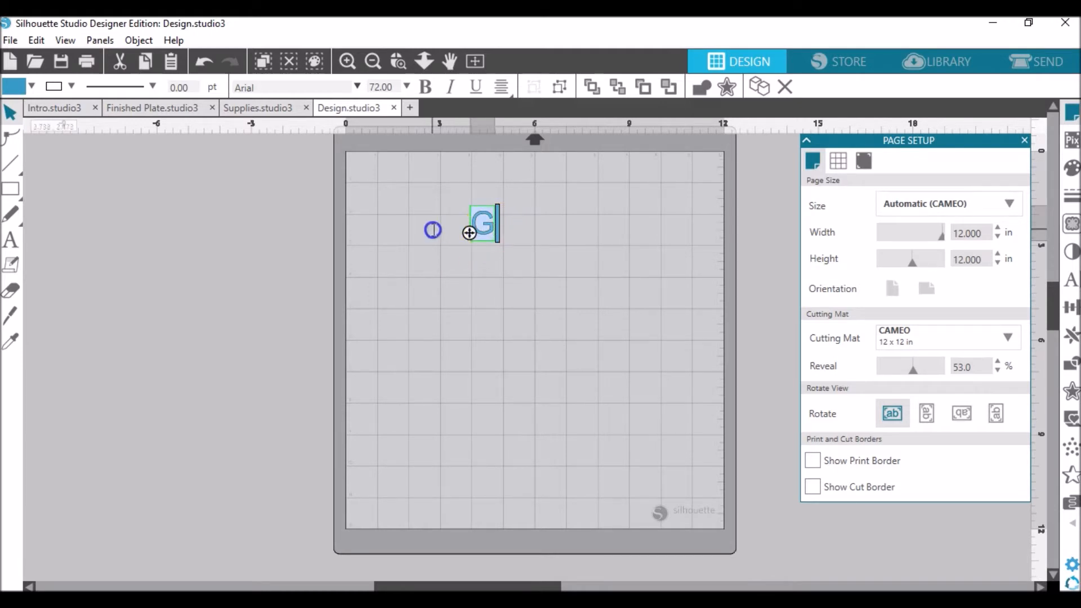
pyautogui.click(53, 88)
pyautogui.click(183, 122)
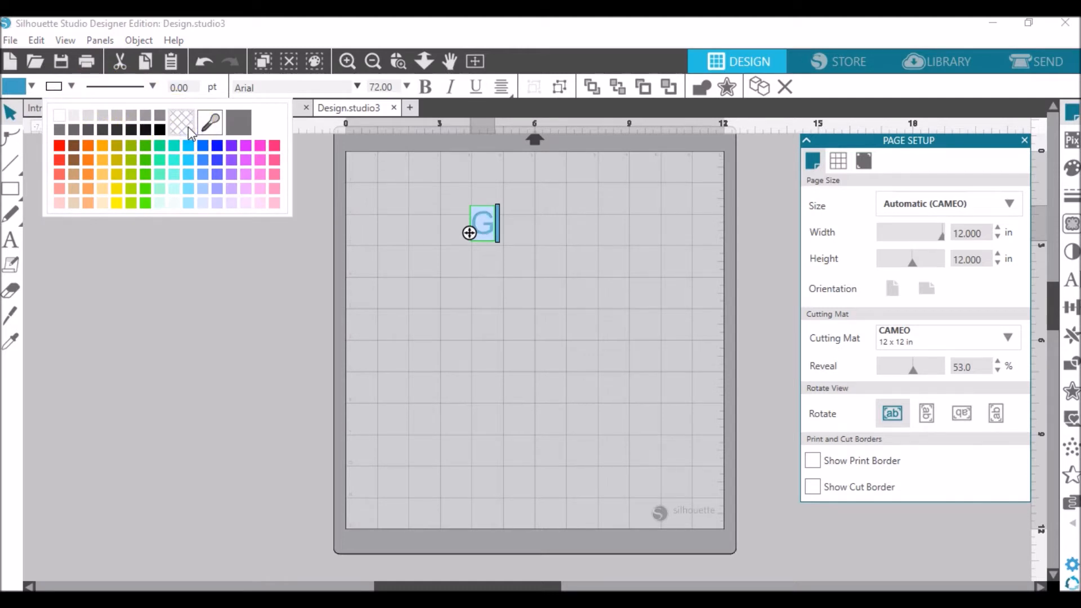
pyautogui.click(14, 87)
pyautogui.click(14, 88)
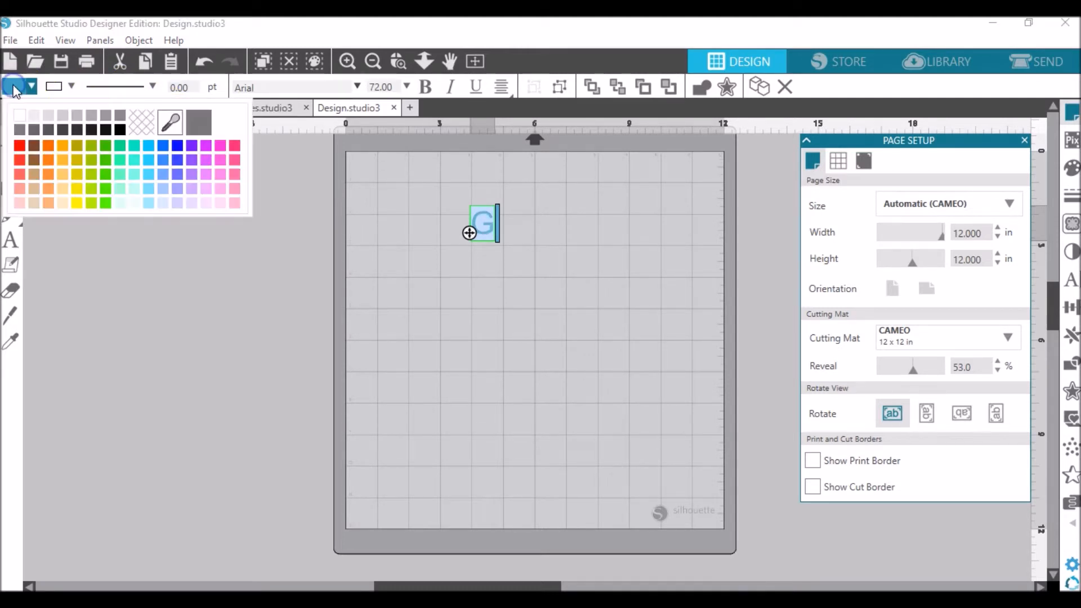
pyautogui.click(91, 117)
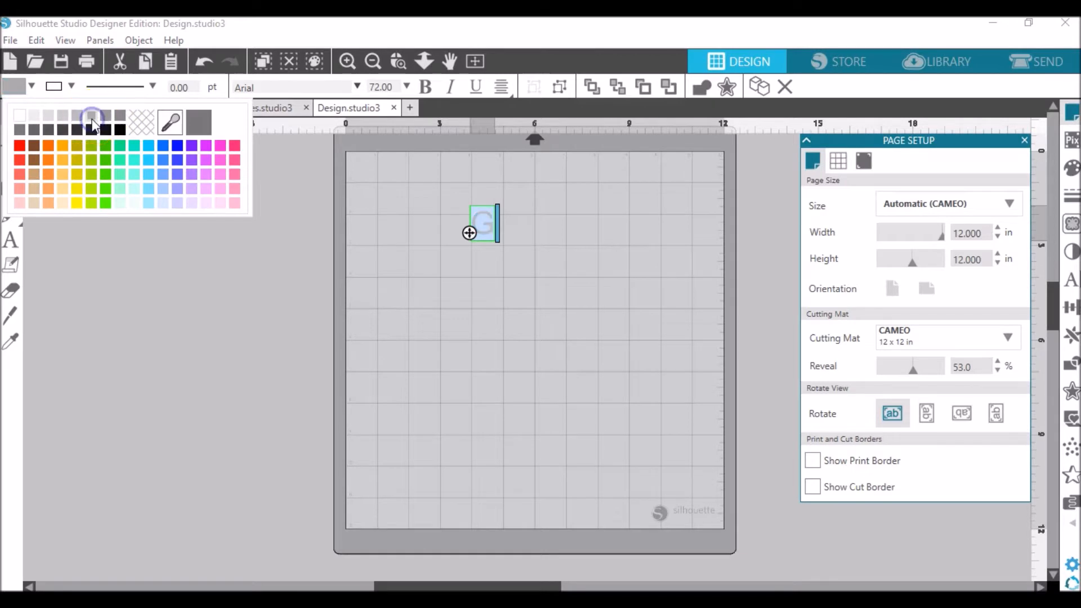
pyautogui.click(489, 250)
# Enlarge the letter G proportionally to a font size of about 299 pt.
pyautogui.click(484, 231)
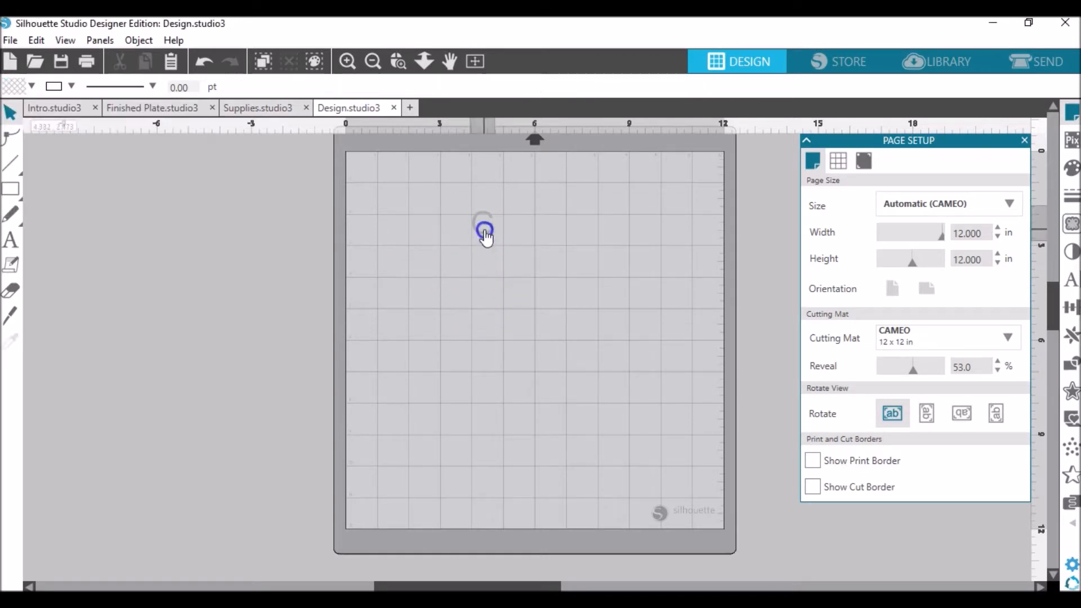
pyautogui.click(485, 235)
pyautogui.moveTo(496, 252); pyautogui.dragTo(596, 345)
# Change the large G's font to "laughing and Smiling" and deselect the letter.
pyautogui.doubleClick(559, 304)
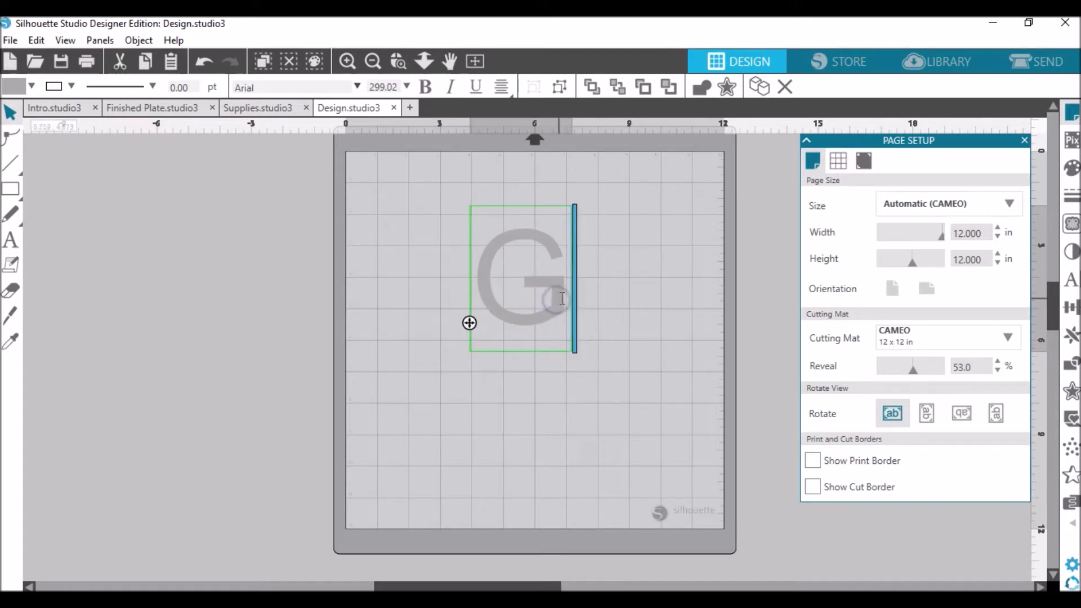
pyautogui.moveTo(562, 298); pyautogui.dragTo(451, 296)
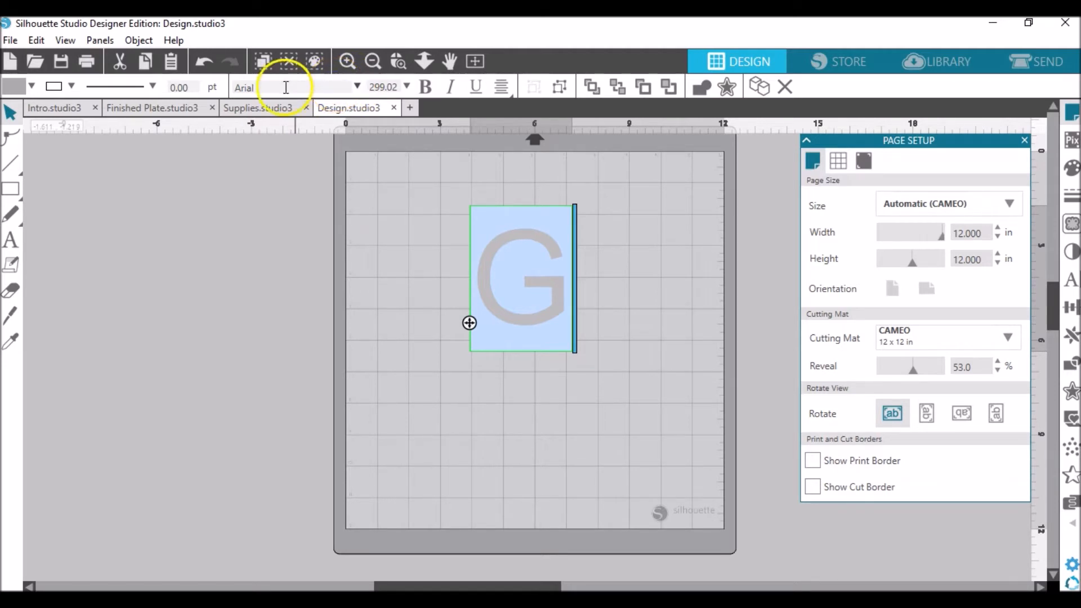
pyautogui.click(230, 87)
pyautogui.write('laughing and Smiling')
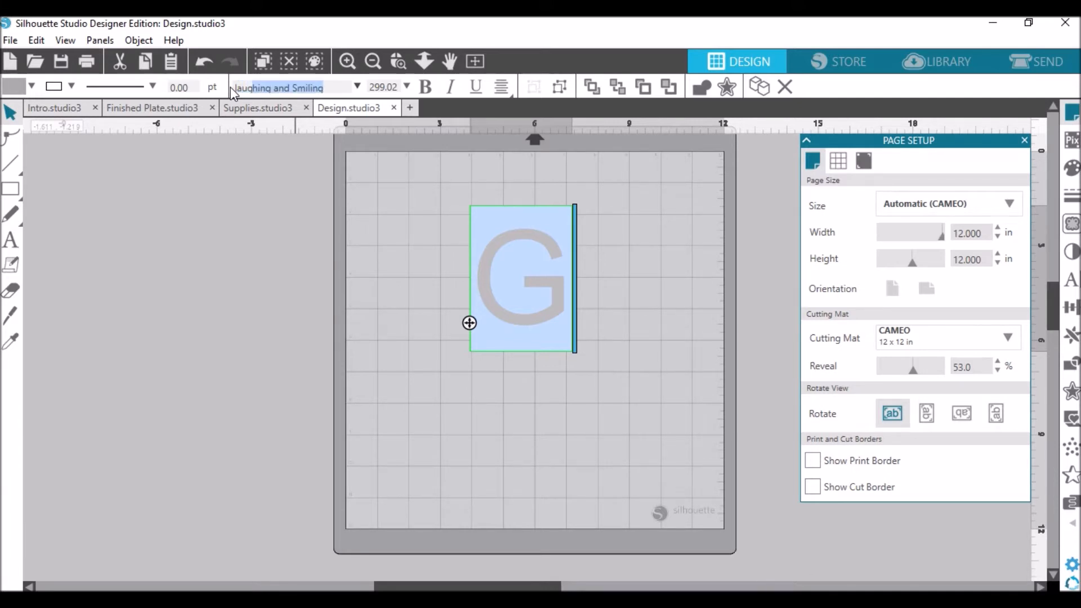
pyautogui.press('Return')
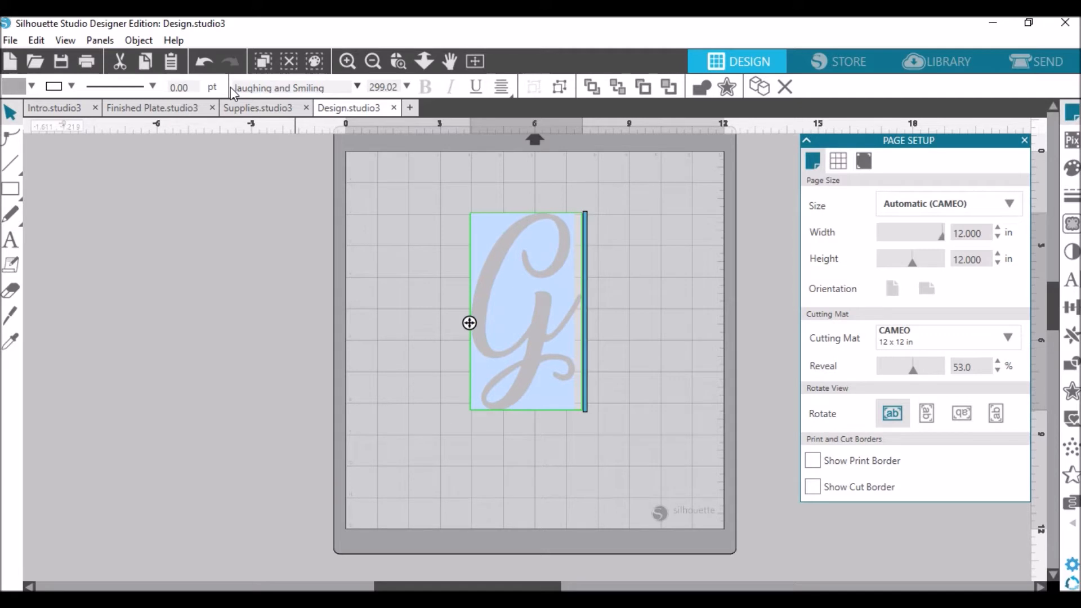
pyautogui.click(596, 322)
pyautogui.click(546, 341)
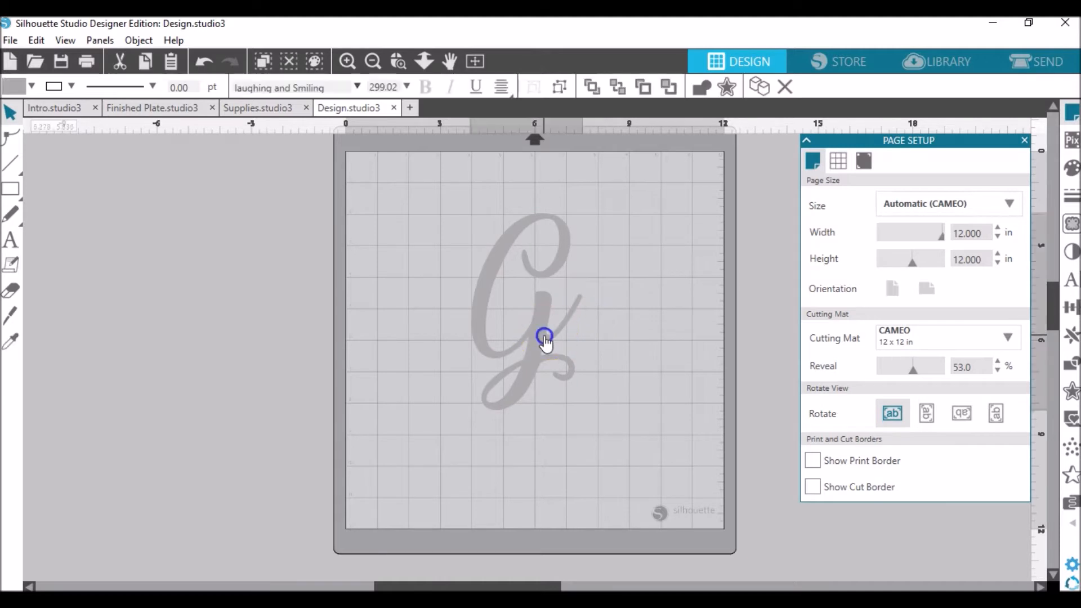
pyautogui.click(617, 347)
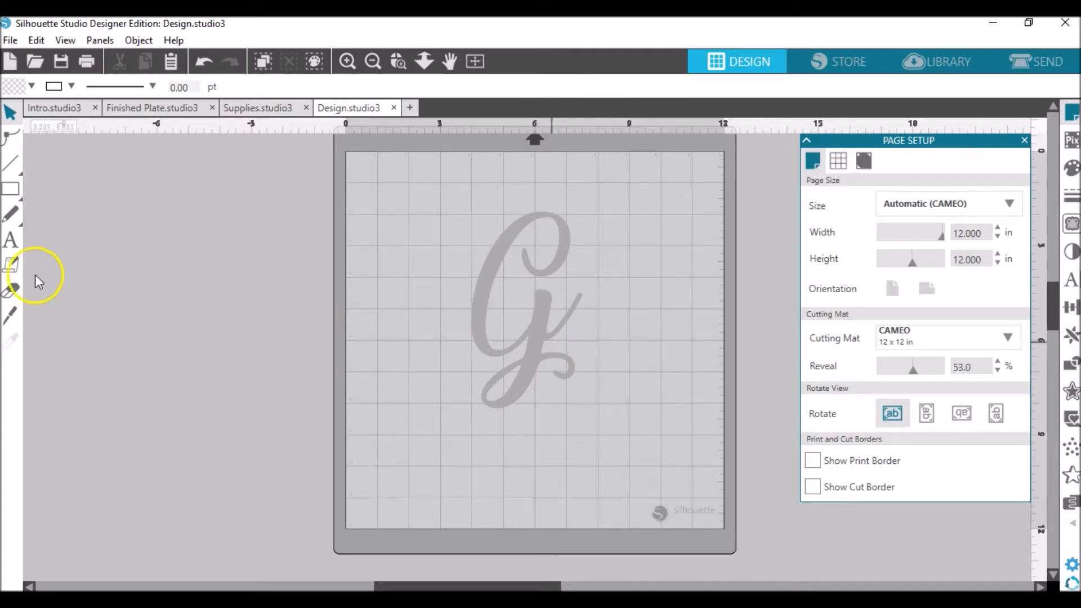
# Add the first partner's name as a new text object above and to the left of the large G.
pyautogui.click(12, 239)
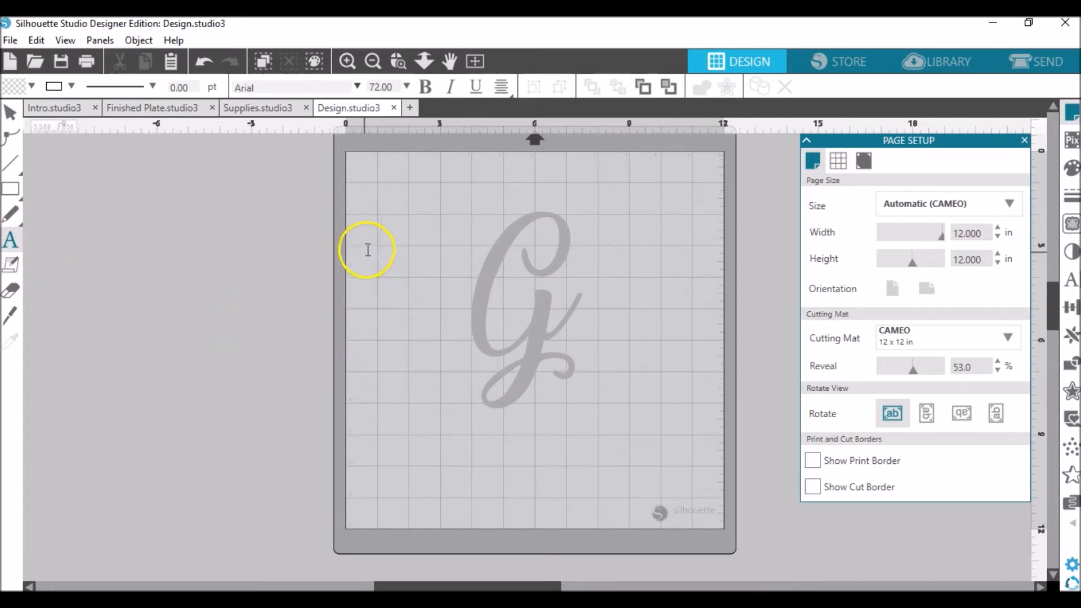
pyautogui.click(377, 208)
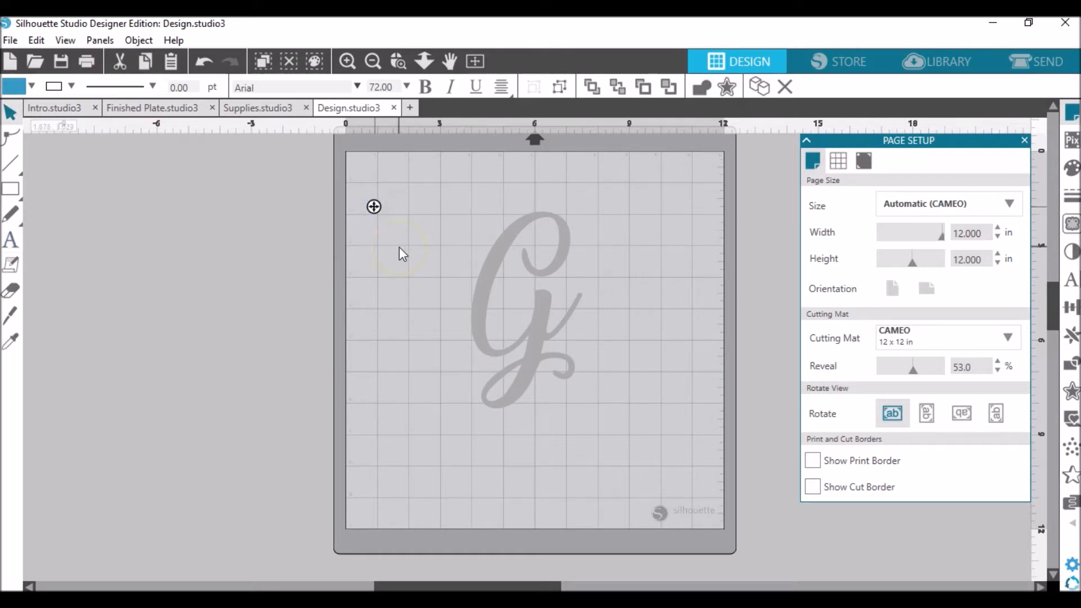
pyautogui.write('Bobby')
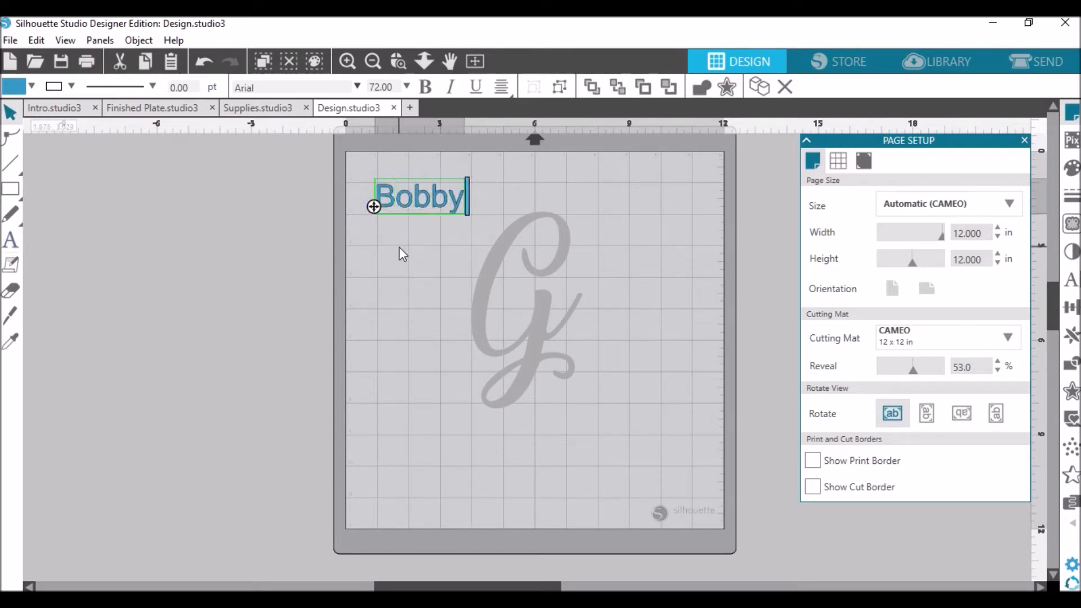
# Give the first partner's name a transparent line color and a black fill.
pyautogui.click(439, 190)
pyautogui.moveTo(439, 190); pyautogui.dragTo(359, 187)
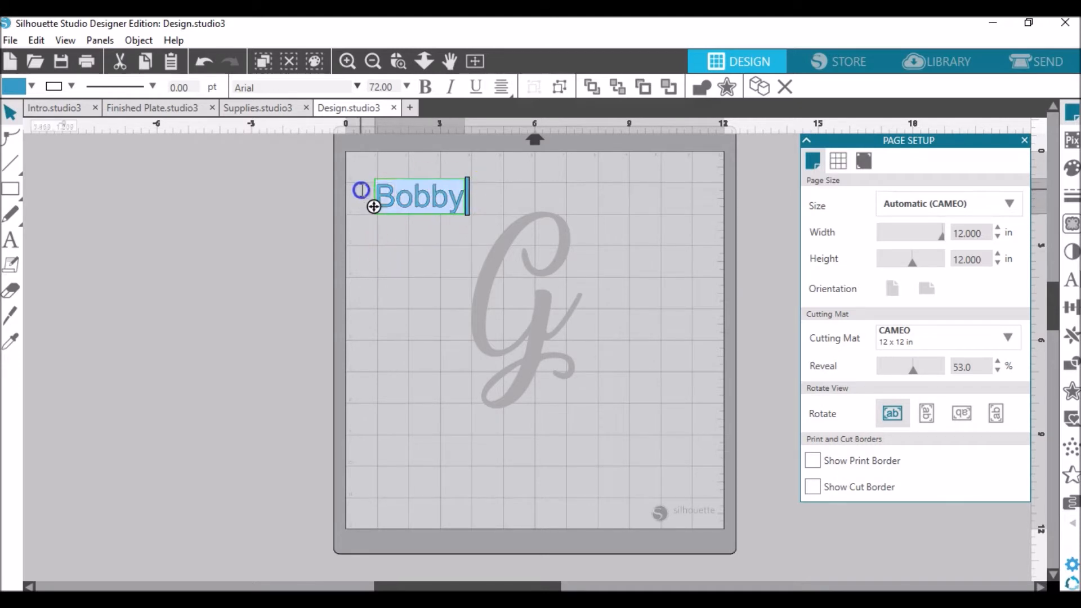
pyautogui.click(56, 86)
pyautogui.click(181, 122)
pyautogui.click(23, 95)
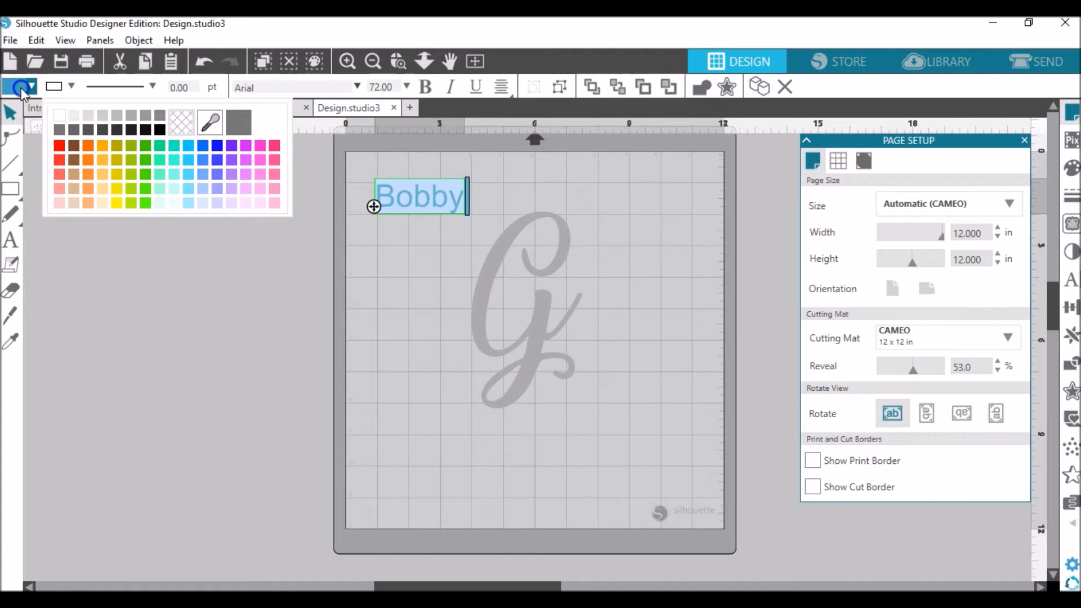
pyautogui.click(120, 128)
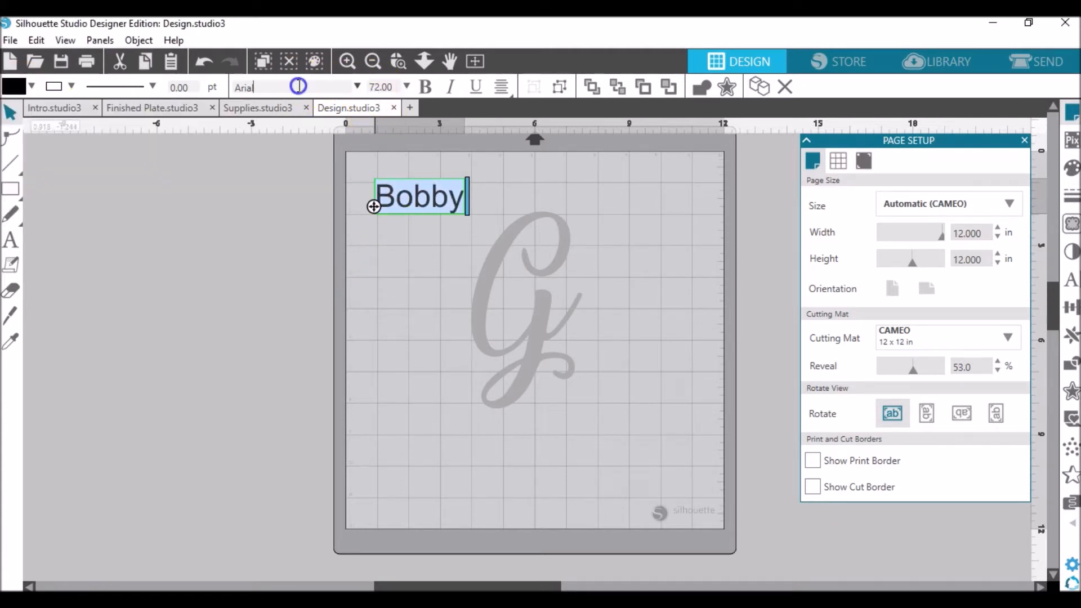
# Change the first partner's name to the Coneria Script Demo font.
pyautogui.click(228, 87)
pyautogui.write('coner')
pyautogui.press('Return')
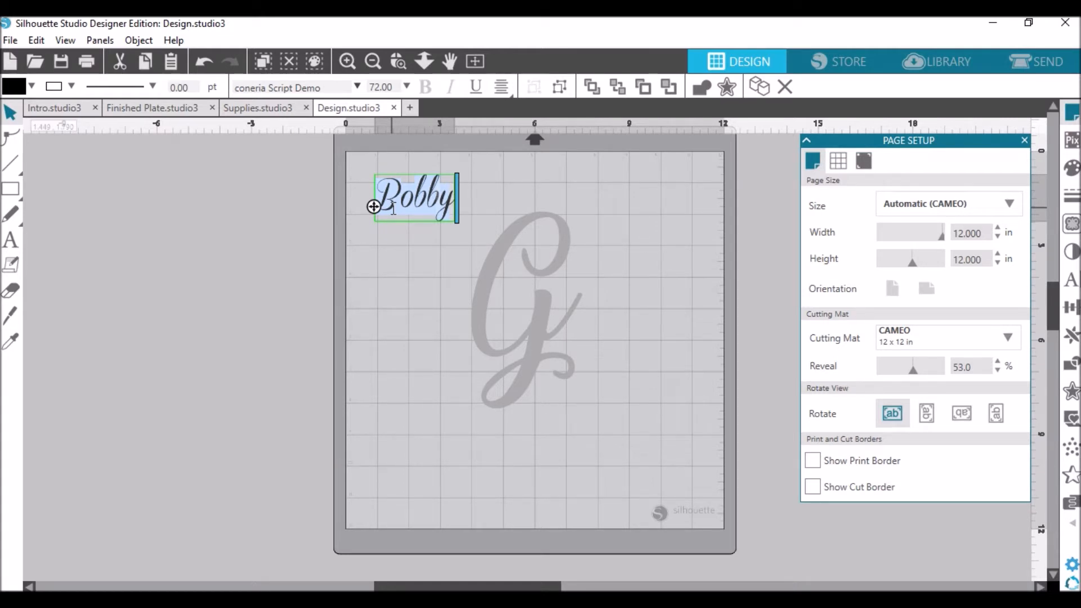
# Add the second partner's name as a new text object below the first name.
pyautogui.click(383, 275)
pyautogui.write('C')
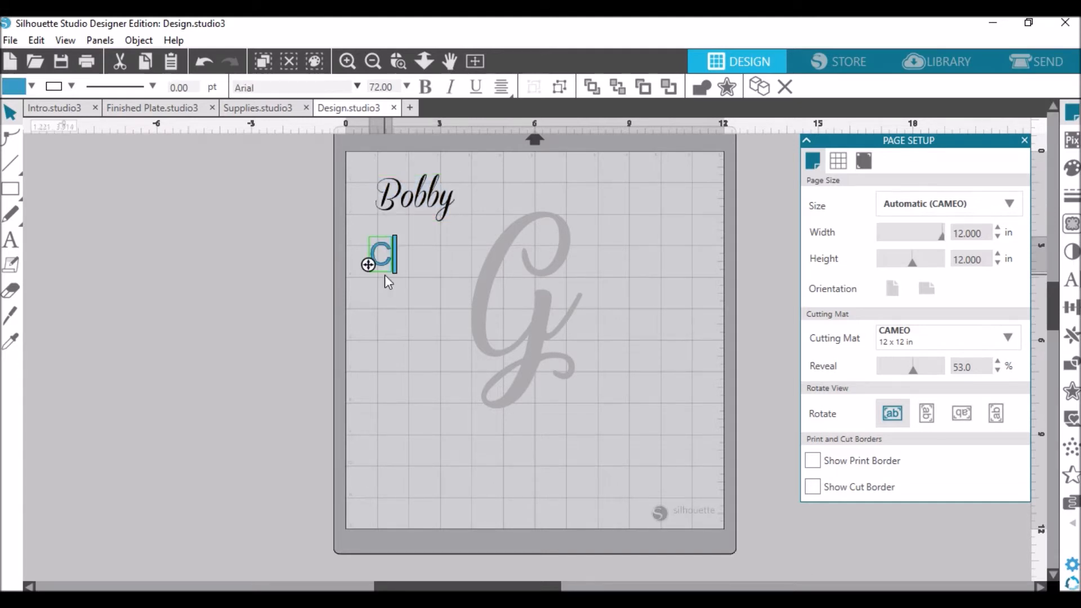
pyautogui.write('rystal')
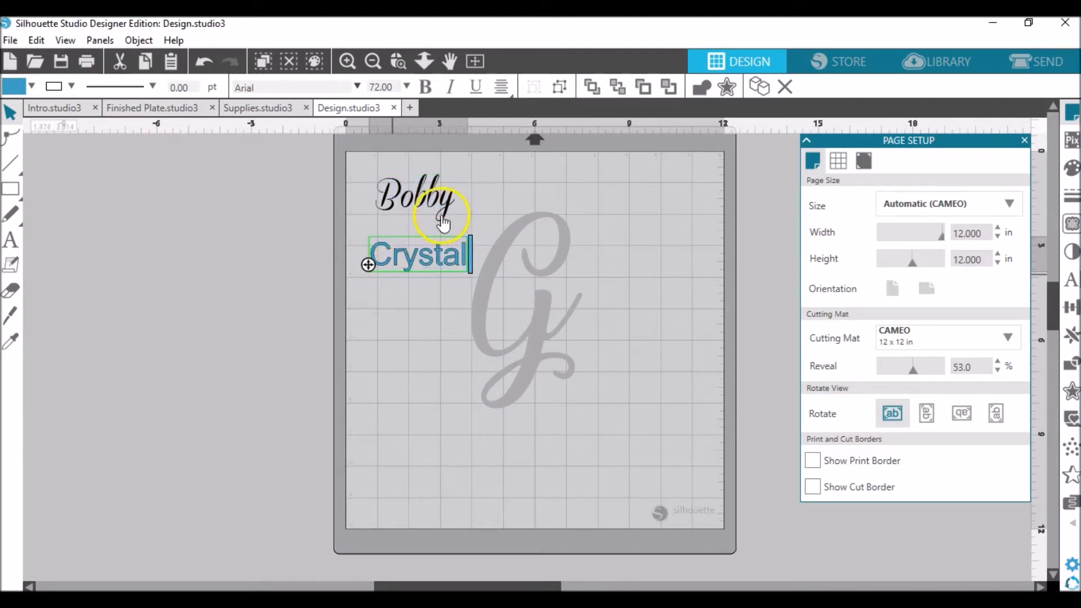
# Set the fill color of the second partner's name to black.
pyautogui.click(465, 255)
pyautogui.moveTo(465, 255); pyautogui.dragTo(349, 256)
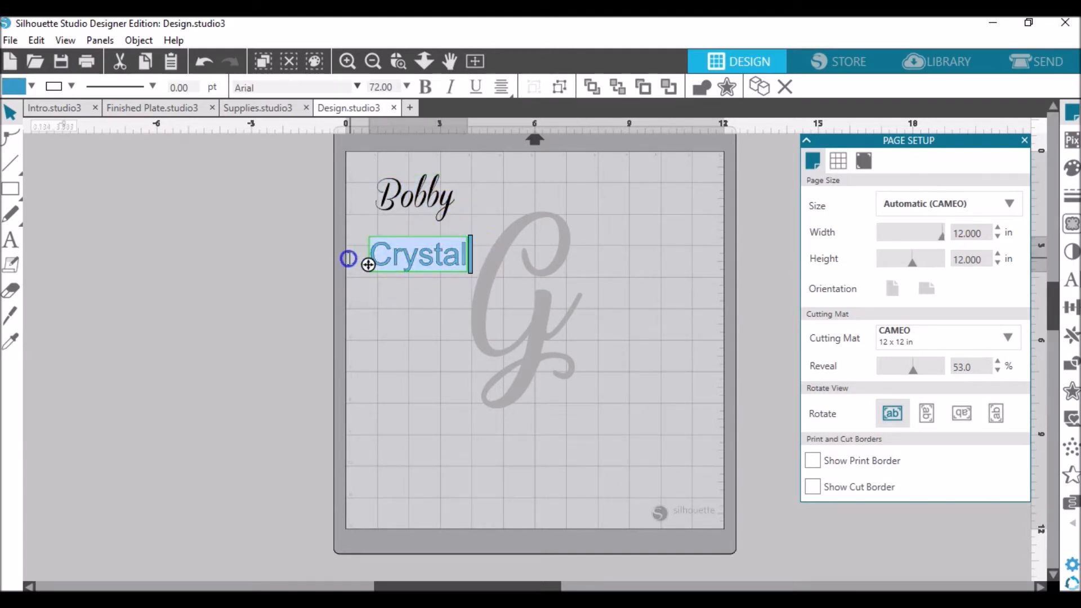
pyautogui.click(70, 86)
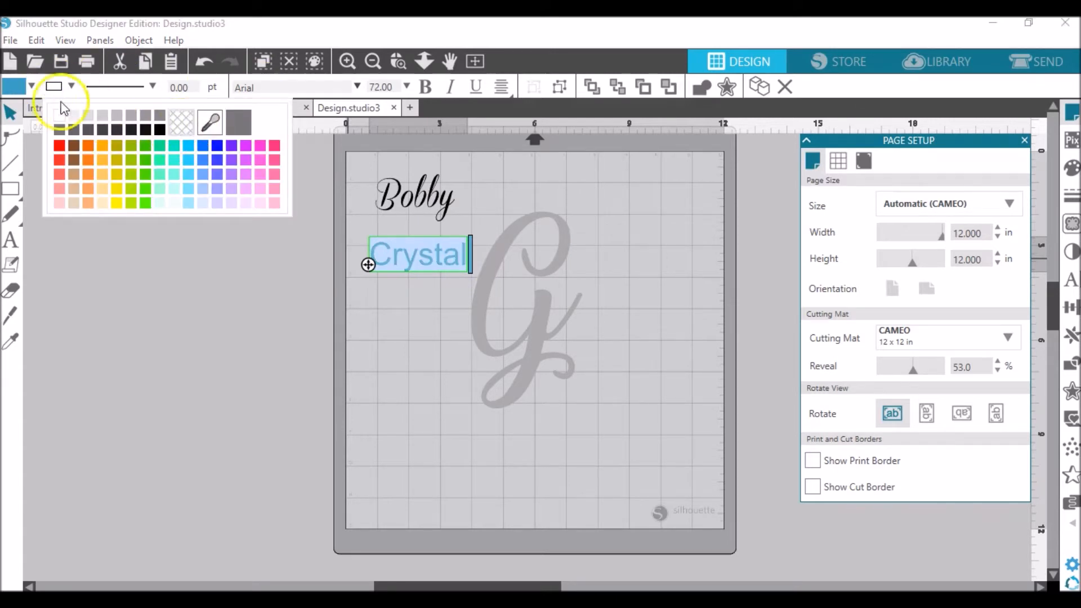
pyautogui.click(15, 88)
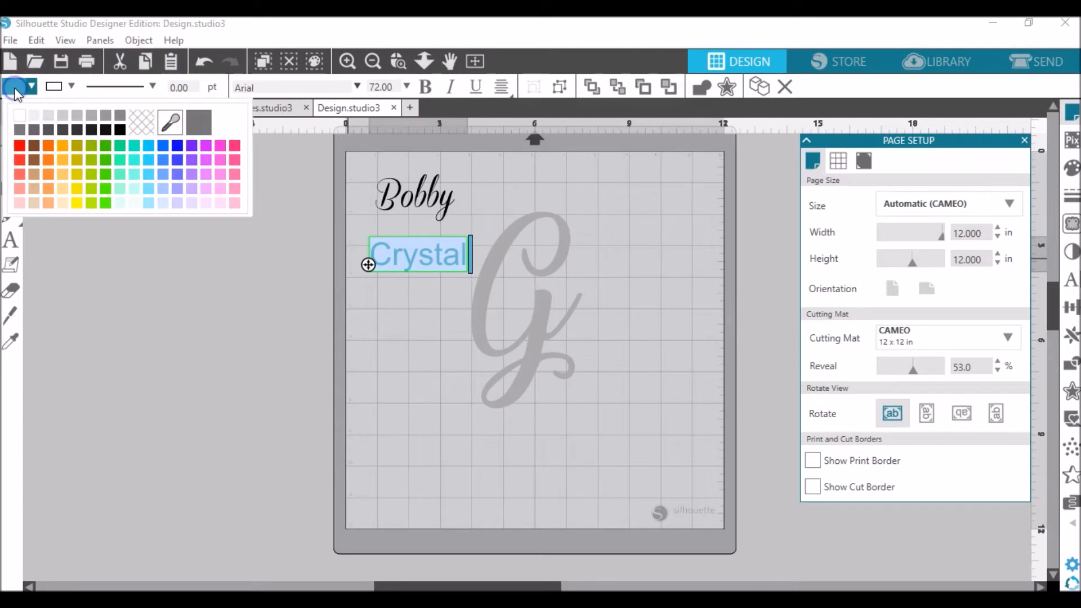
pyautogui.click(119, 130)
pyautogui.click(309, 201)
# Change the second partner's name to the Coneria Script Demo font.
pyautogui.click(257, 85)
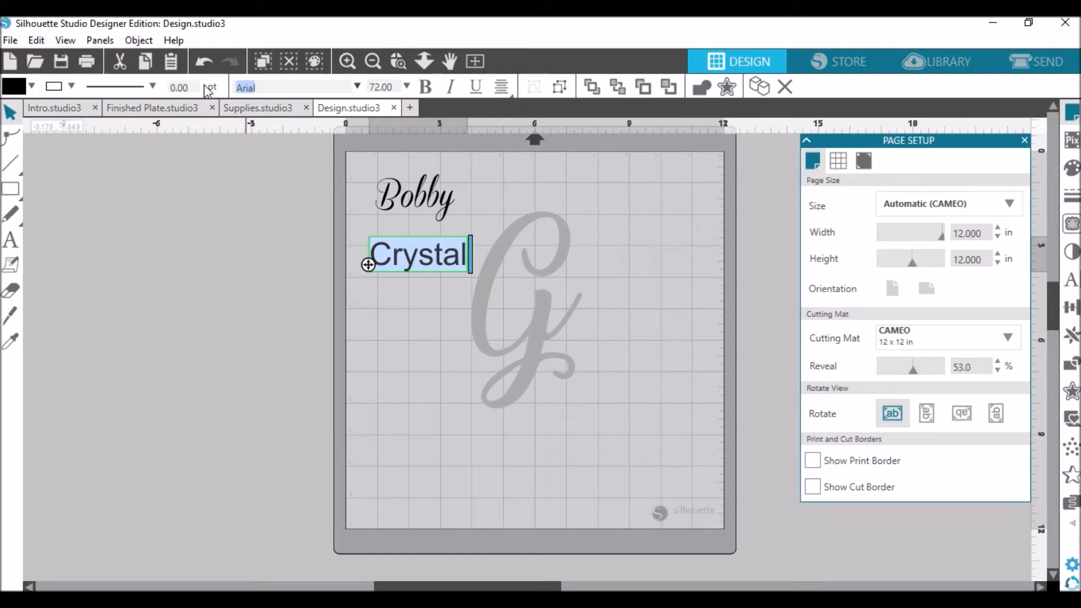
pyautogui.write('Cone')
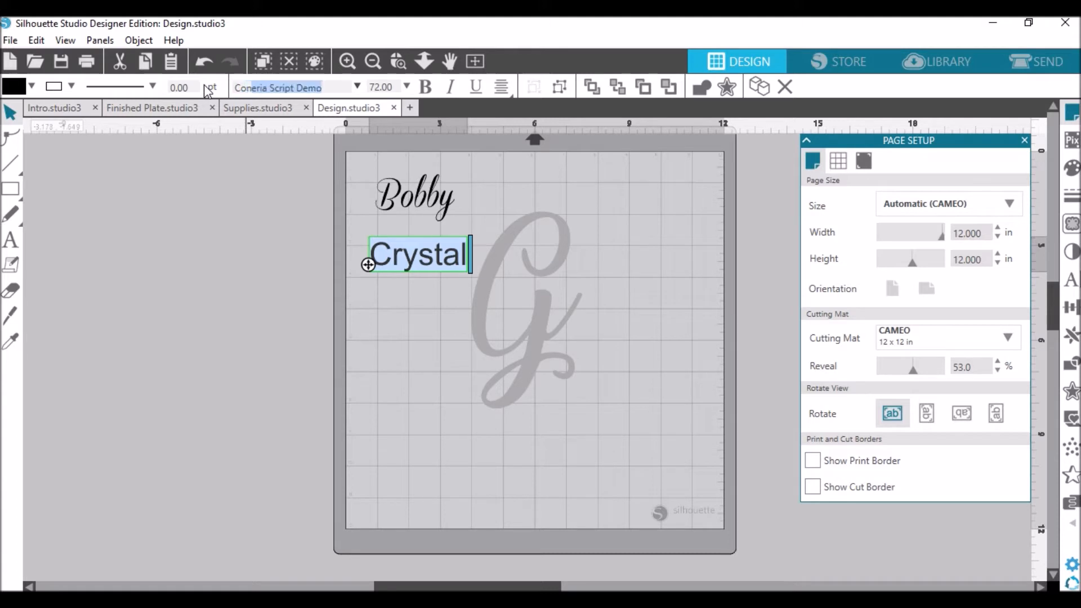
pyautogui.press('Return')
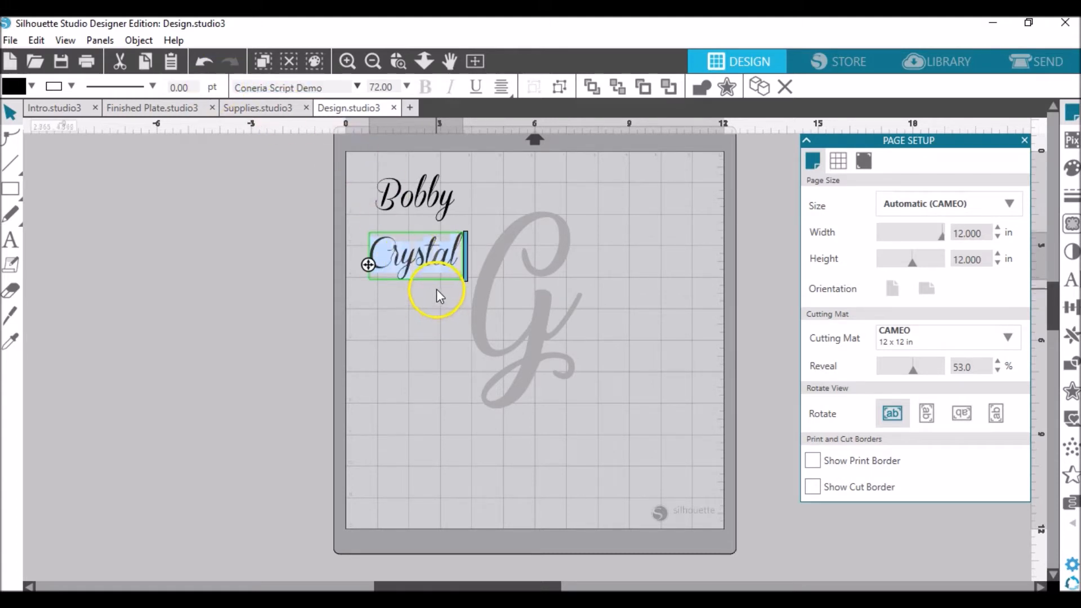
# Make the line color of the second partner's name transparent and deselect the text.
pyautogui.click(54, 86)
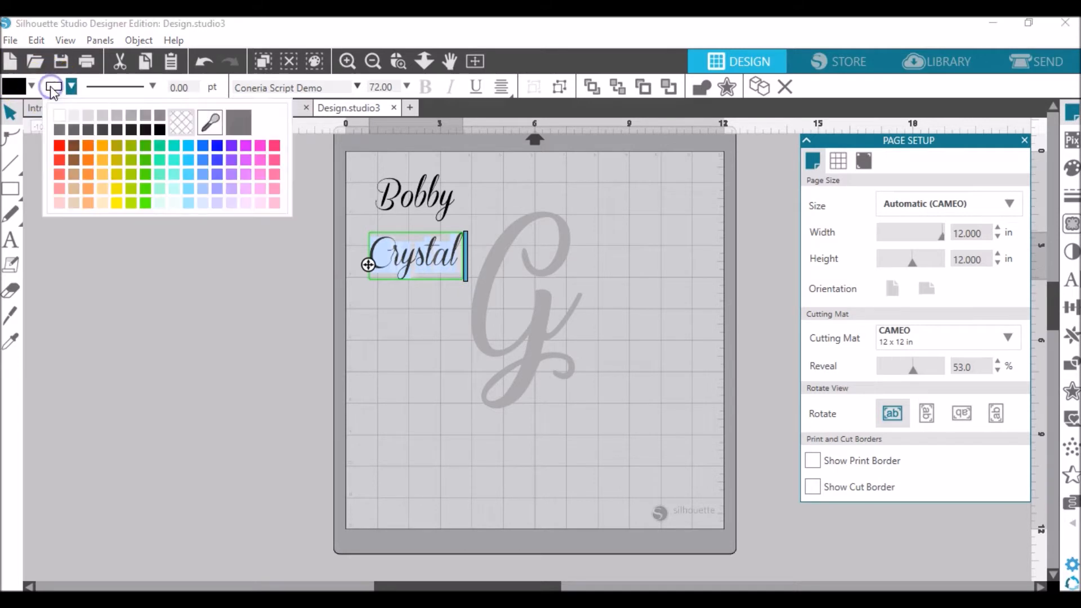
pyautogui.click(185, 130)
pyautogui.click(428, 290)
pyautogui.click(441, 295)
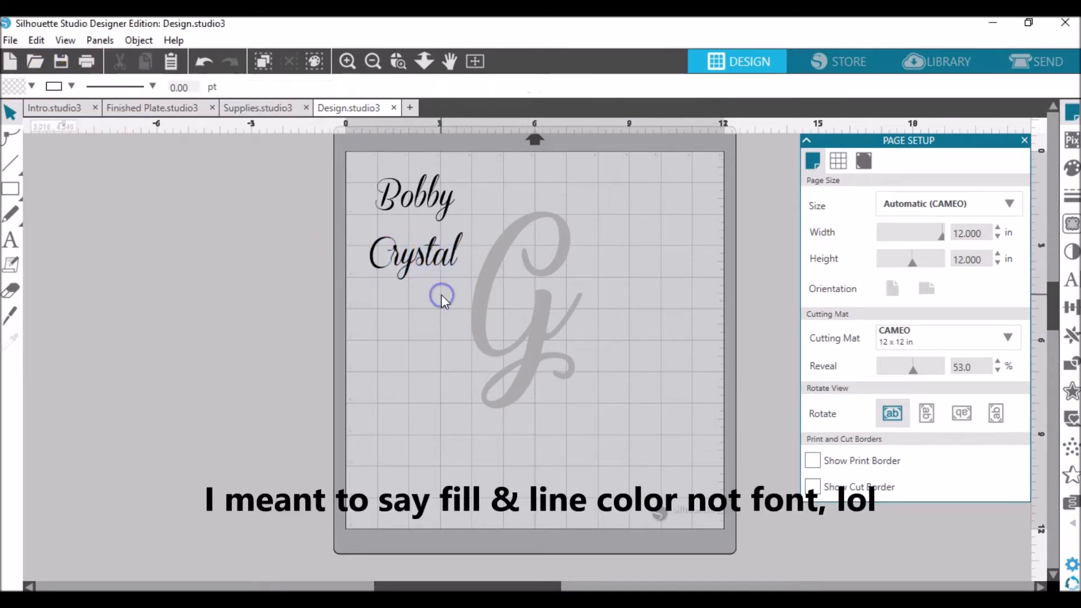
# Add a new text object reading "&" above the large grey initial.
pyautogui.click(13, 248)
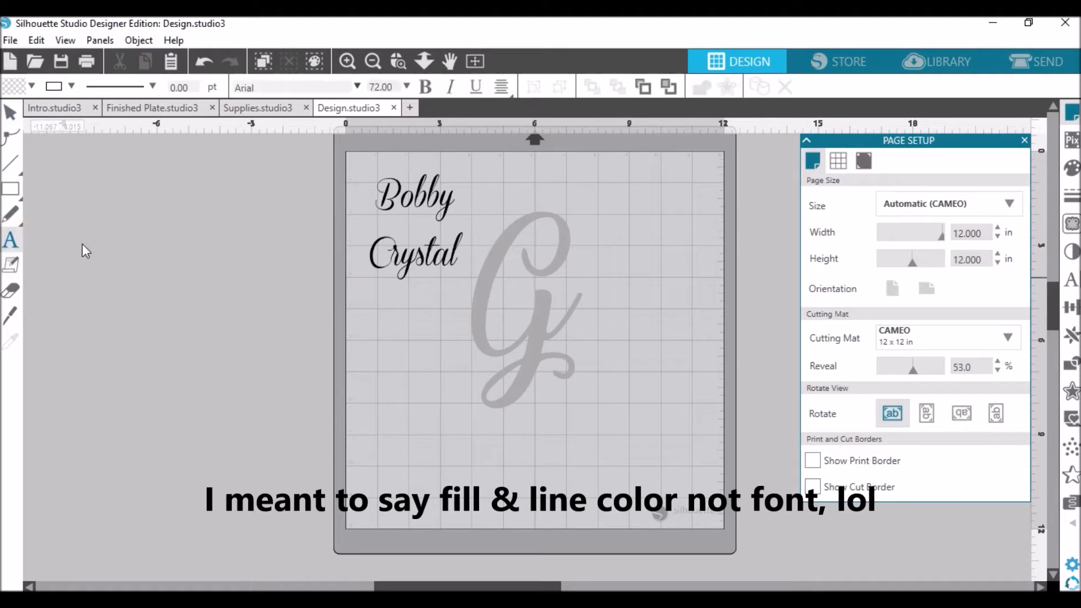
pyautogui.click(514, 190)
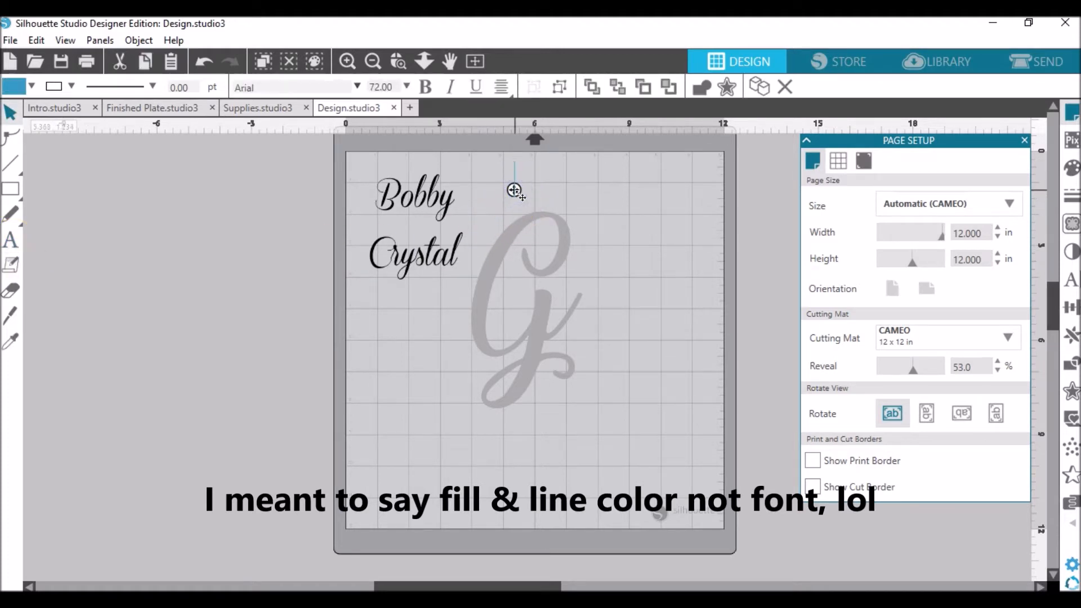
pyautogui.write('S')
pyautogui.press('BackSpace')
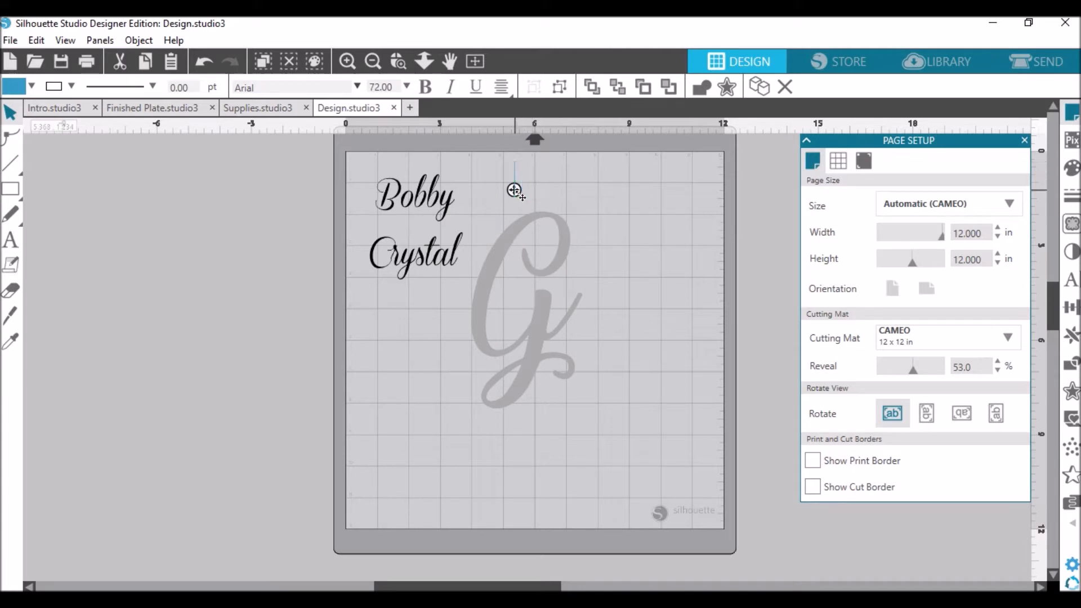
pyautogui.write('&')
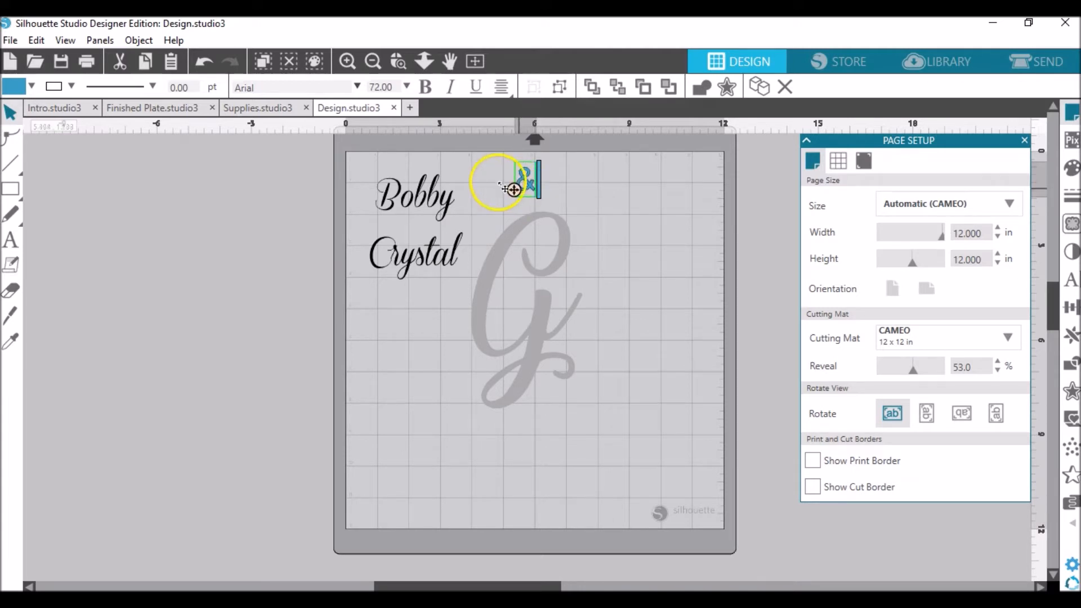
# Make the line color of the "&" transparent and set its fill color to black.
pyautogui.click(54, 87)
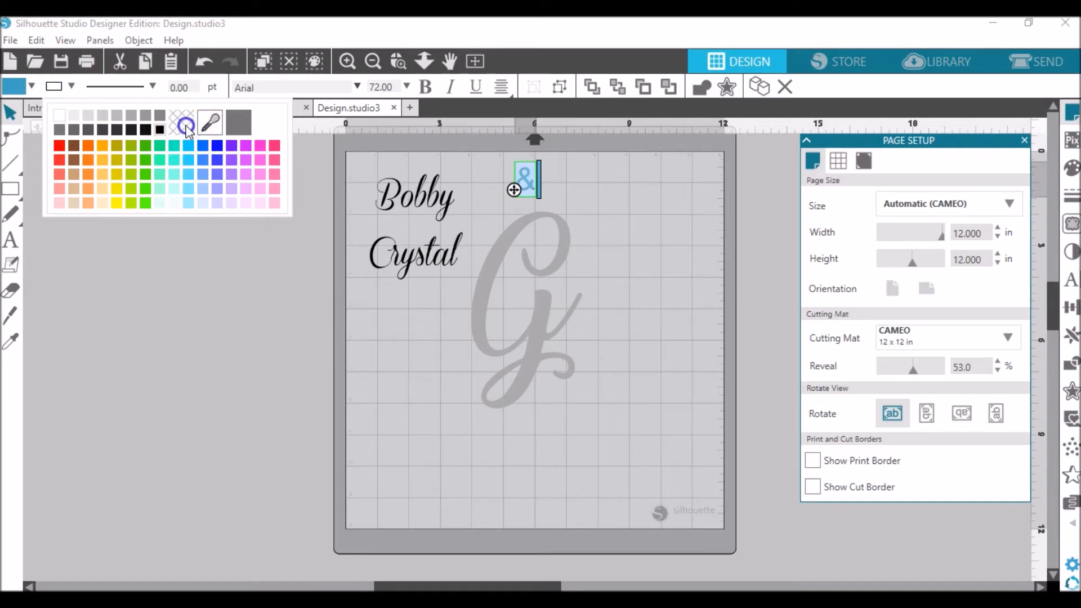
pyautogui.click(10, 86)
pyautogui.click(120, 129)
pyautogui.click(527, 331)
# Change the "&" to the Coneria Script Demo font and finish editing it.
pyautogui.moveTo(291, 86); pyautogui.dragTo(185, 85)
pyautogui.write('cone')
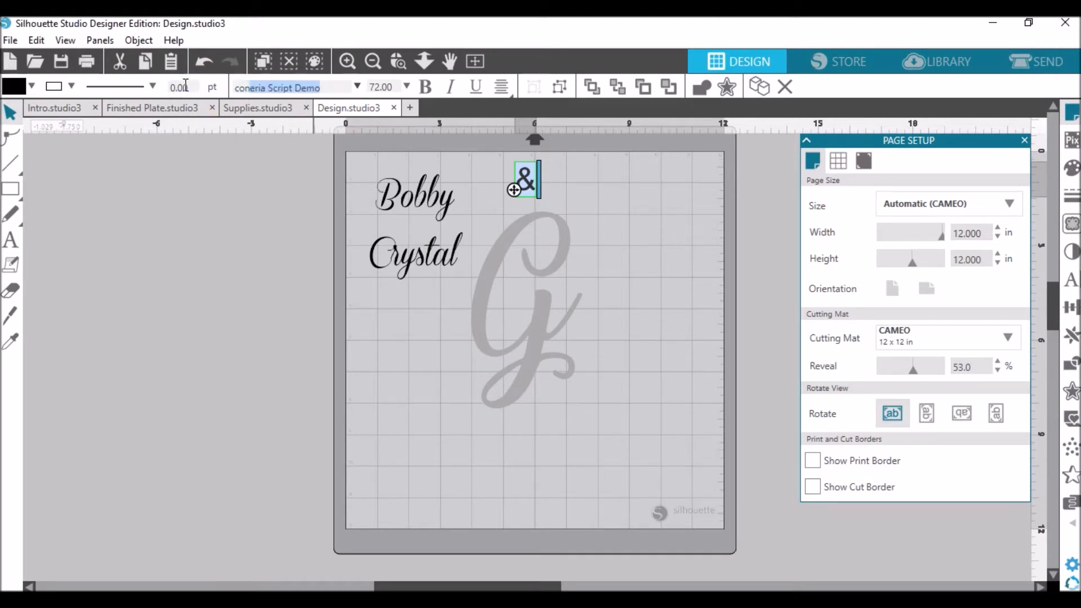
pyautogui.press('Return')
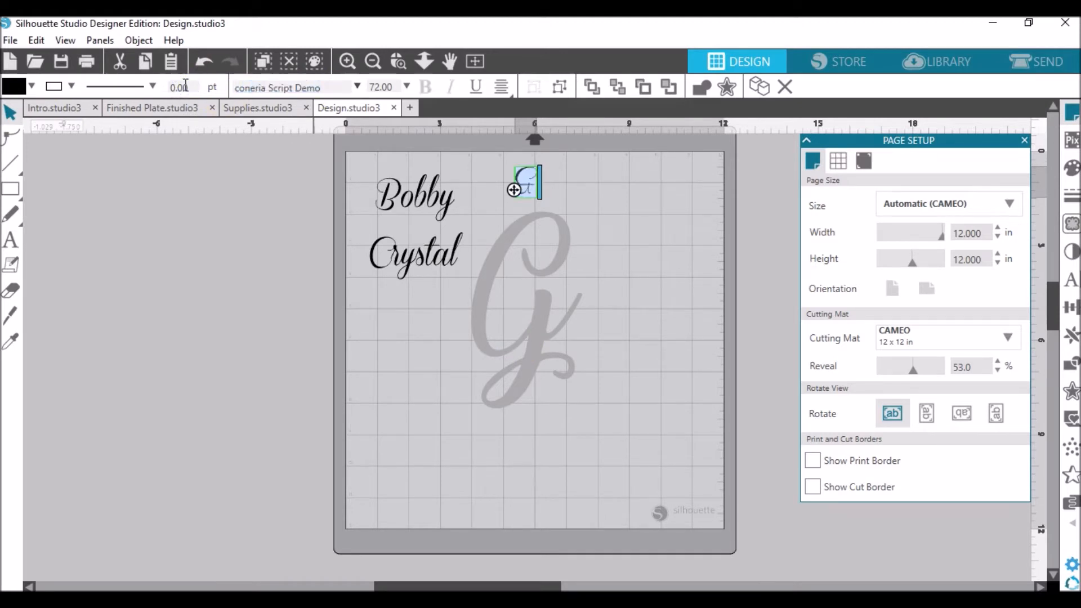
pyautogui.click(603, 195)
# Add a new text object reading "April 12th, 1997" below the second partner's name.
pyautogui.click(376, 326)
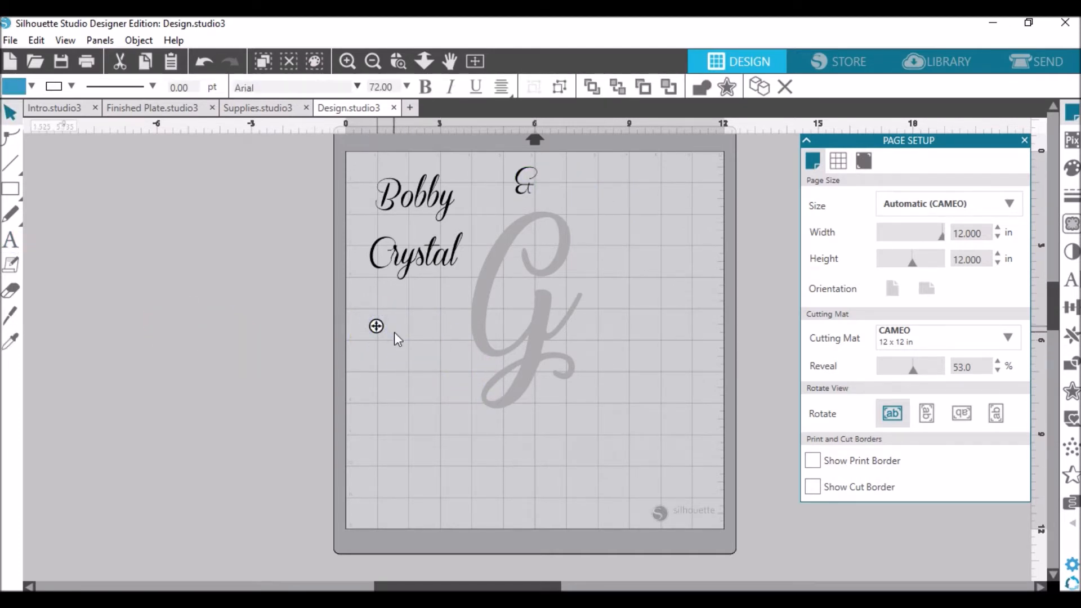
pyautogui.write('April')
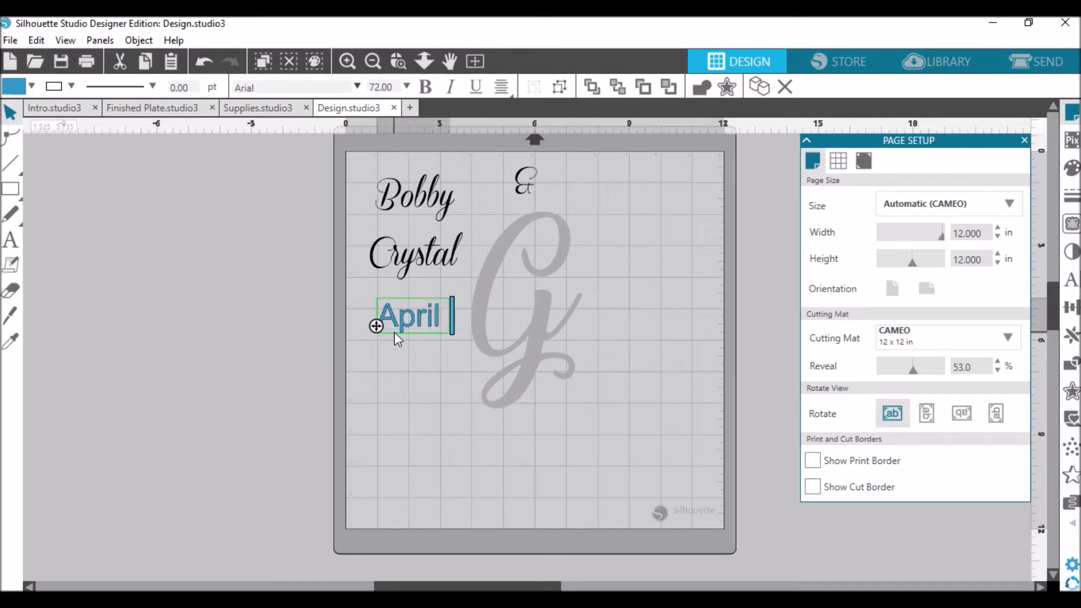
pyautogui.write(' 12th, ')
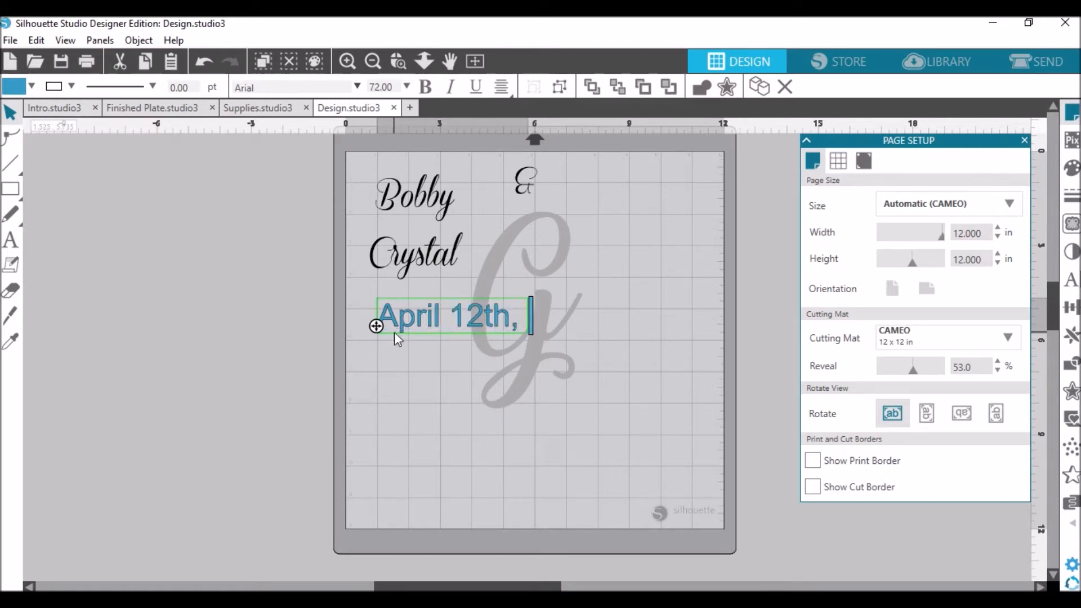
pyautogui.write('199')
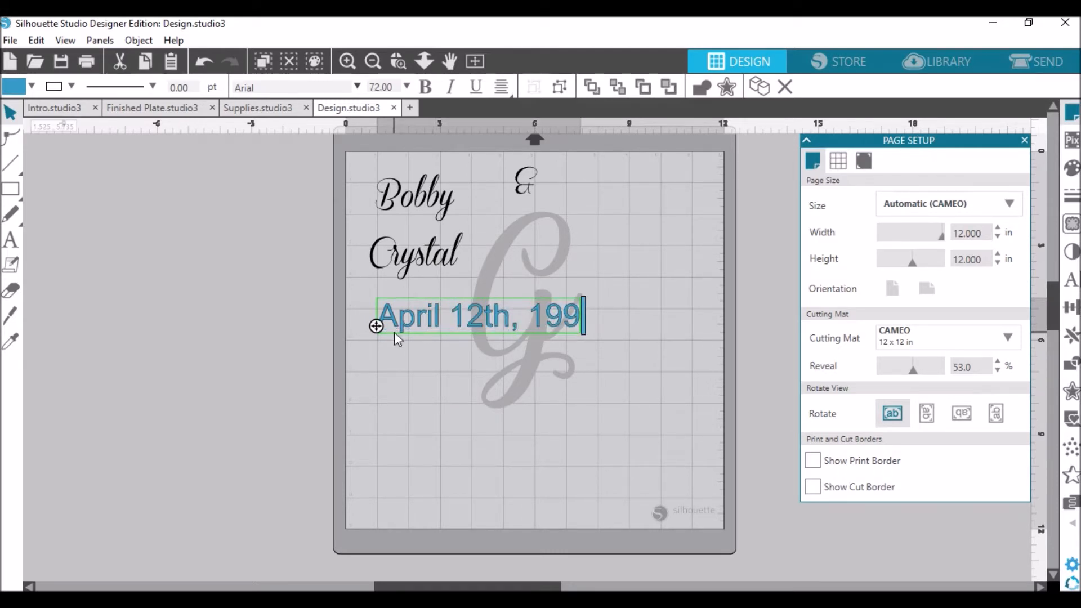
pyautogui.write('7')
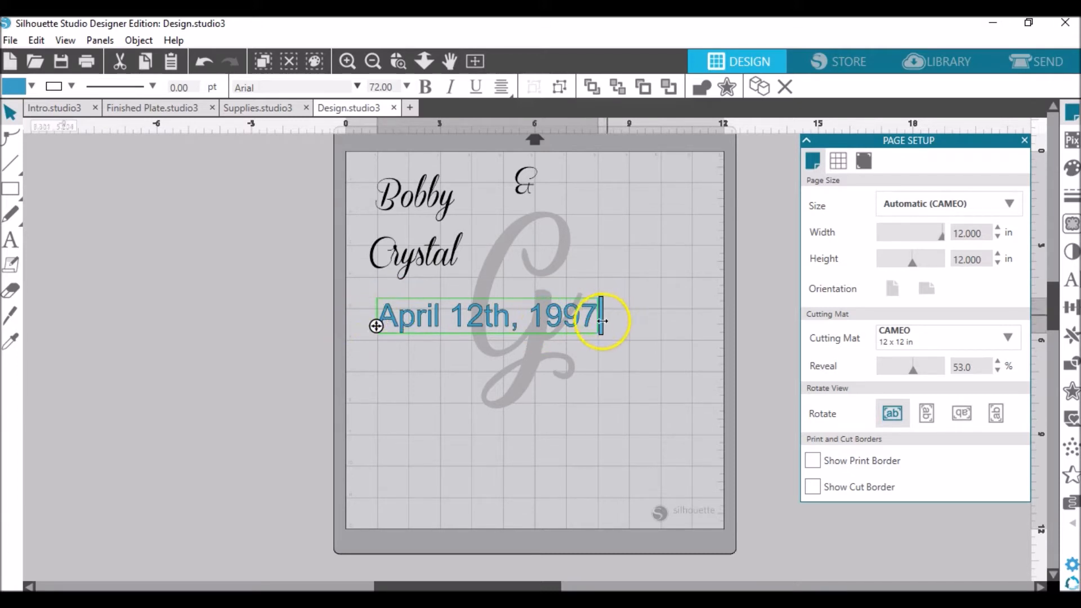
# Make the line color of the date text transparent and set its fill color to black.
pyautogui.moveTo(598, 319); pyautogui.dragTo(379, 304)
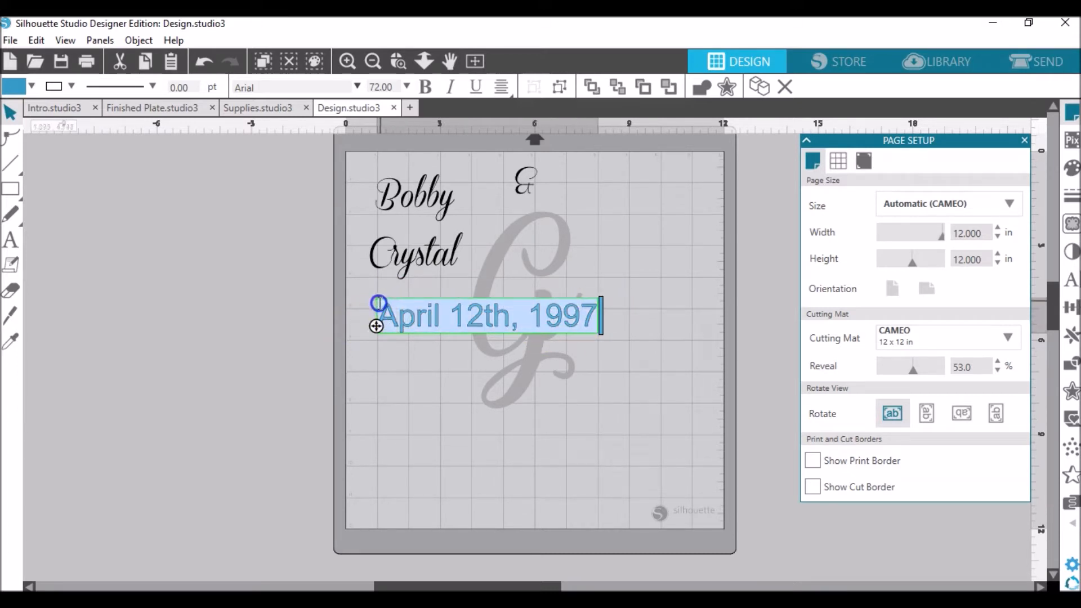
pyautogui.click(32, 86)
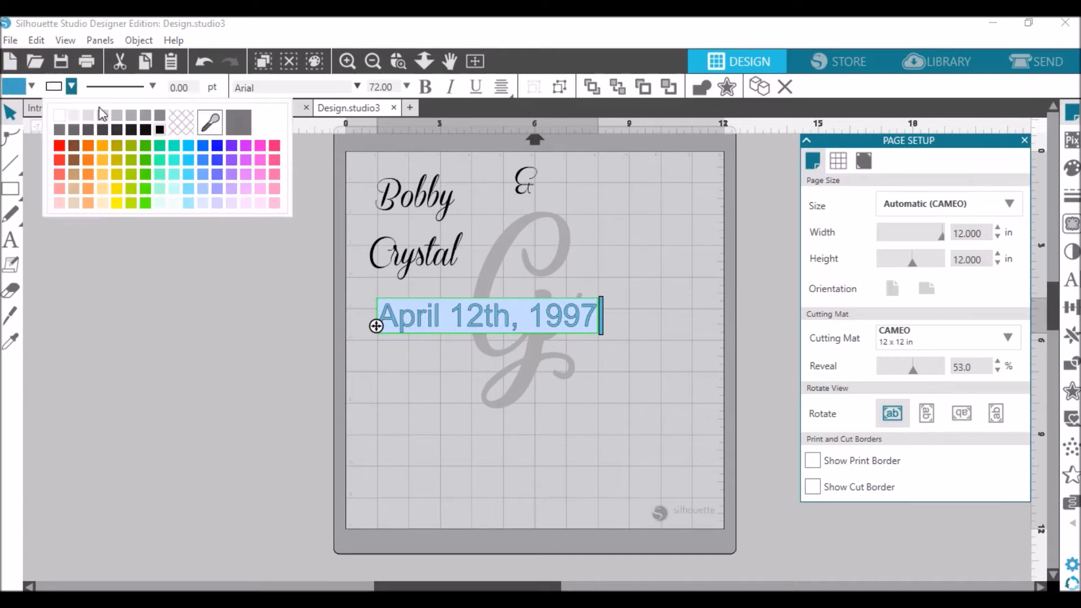
pyautogui.click(21, 88)
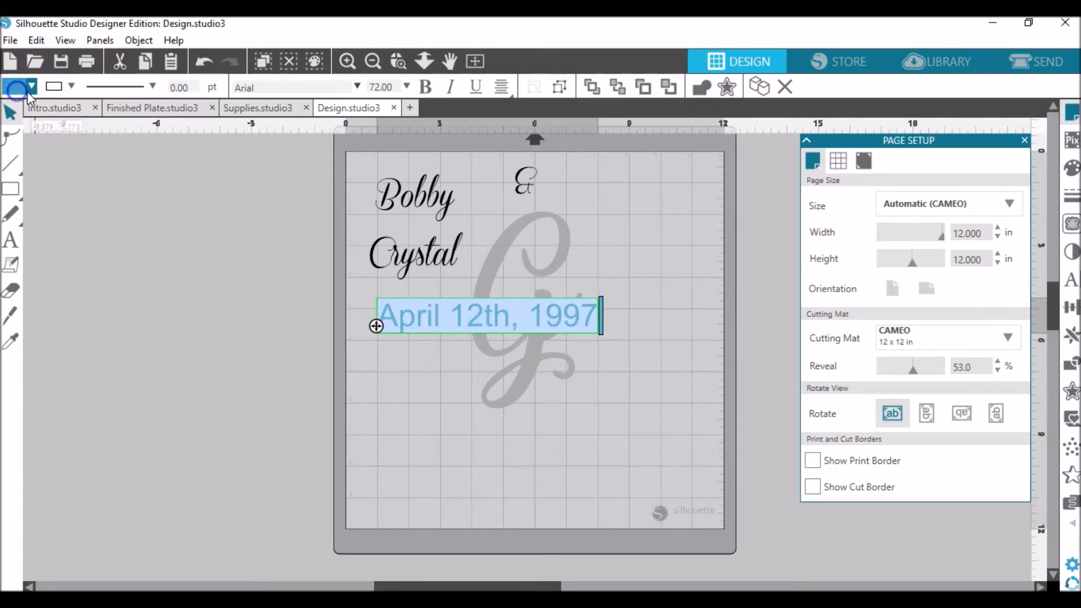
pyautogui.click(123, 130)
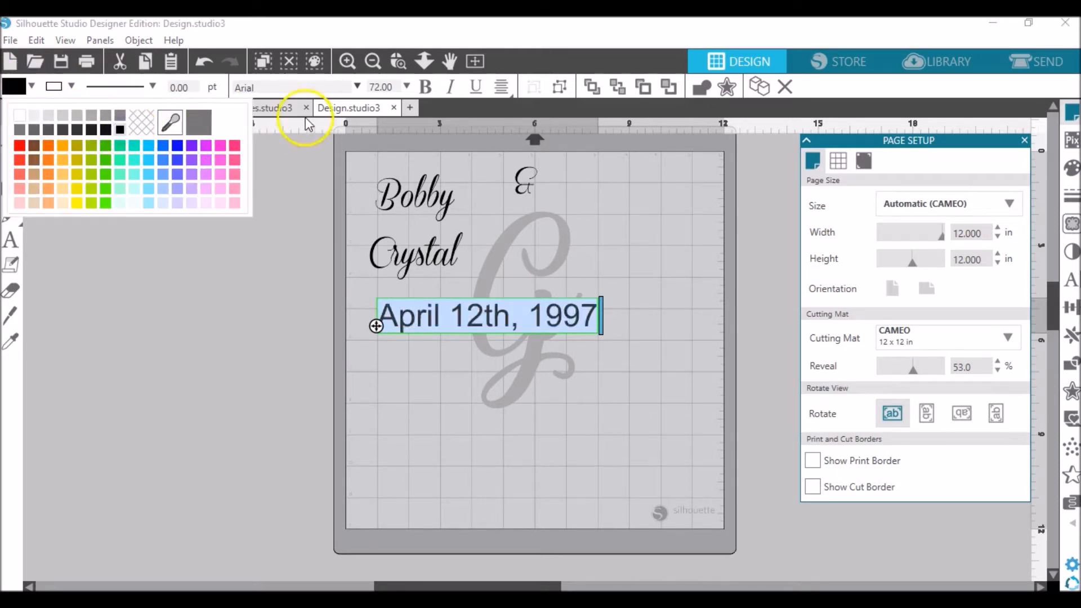
# Change the date text to the Cambria font.
pyautogui.click(266, 87)
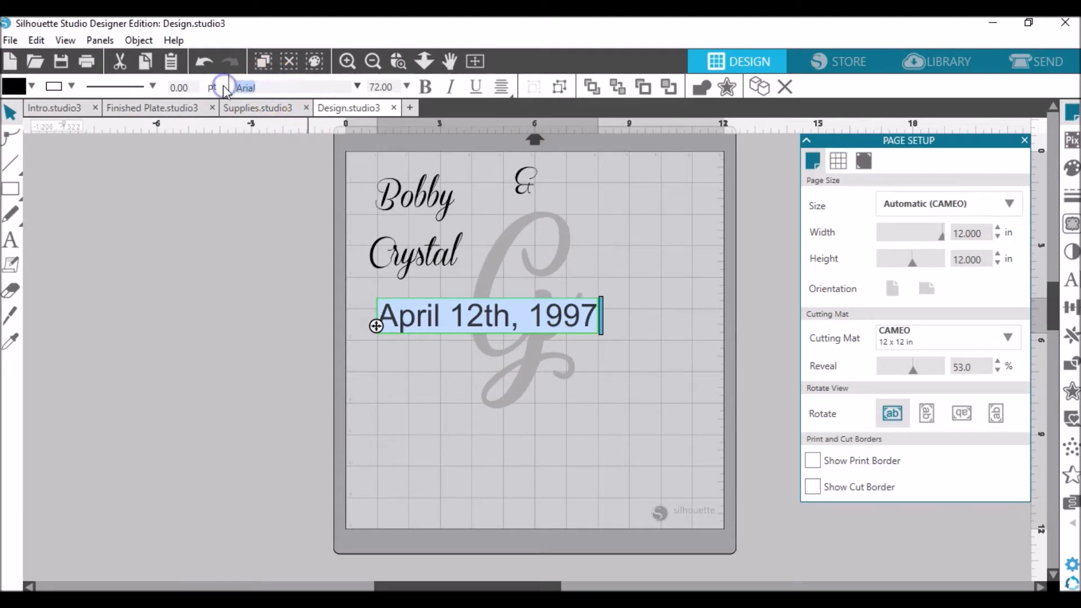
pyautogui.write('camb')
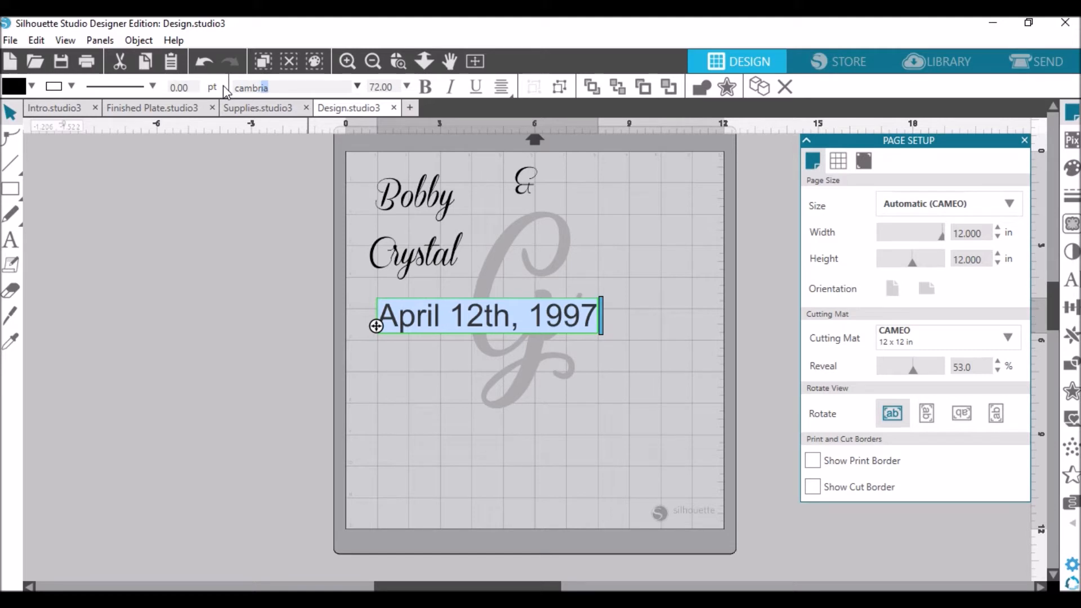
pyautogui.press('Return')
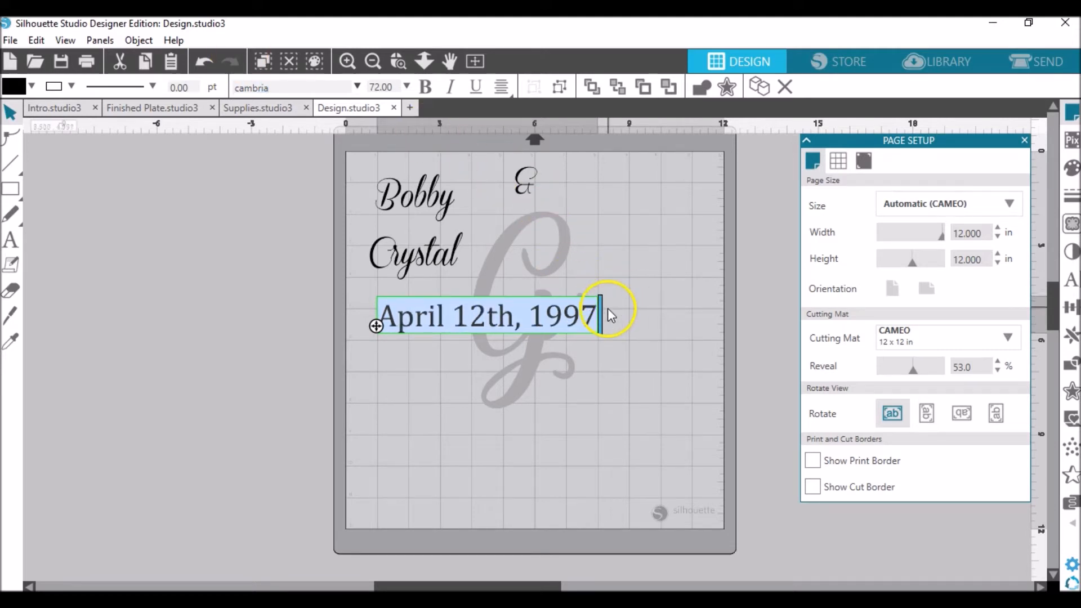
# Add a new text object reading "Forever & Always" below the date.
pyautogui.click(386, 384)
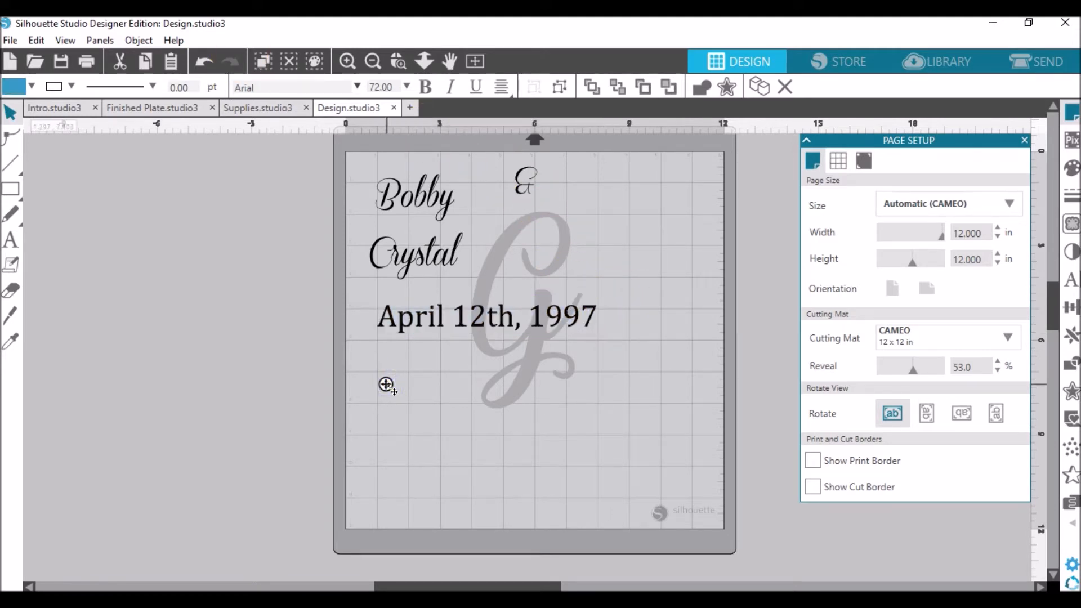
pyautogui.write('Fore')
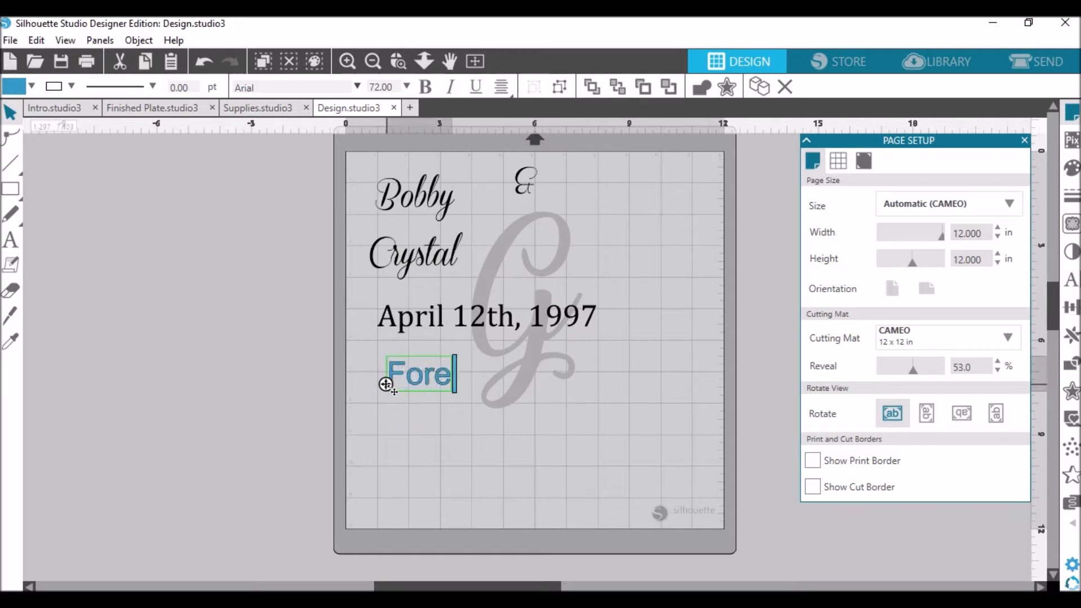
pyautogui.write('ver & ')
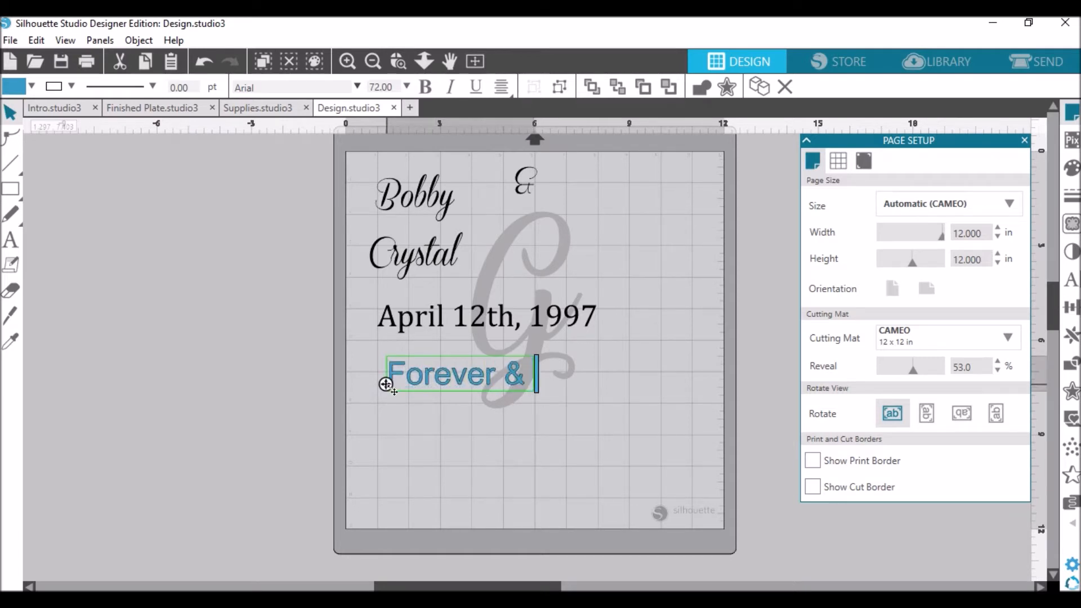
pyautogui.write('Always')
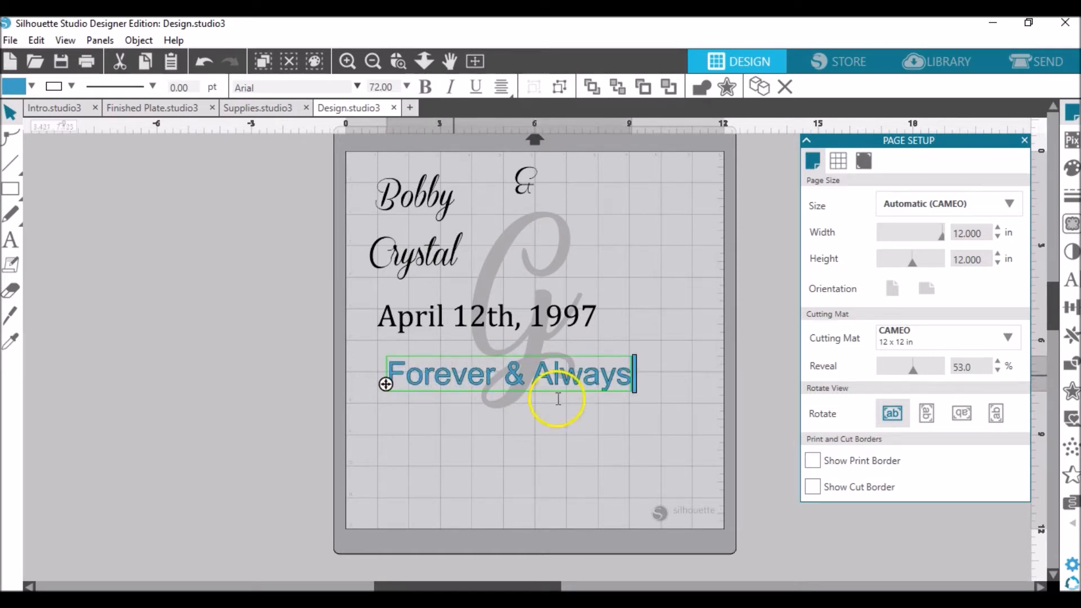
# Make the line color of "Forever & Always" transparent and set its fill color to black.
pyautogui.moveTo(629, 381); pyautogui.dragTo(363, 368)
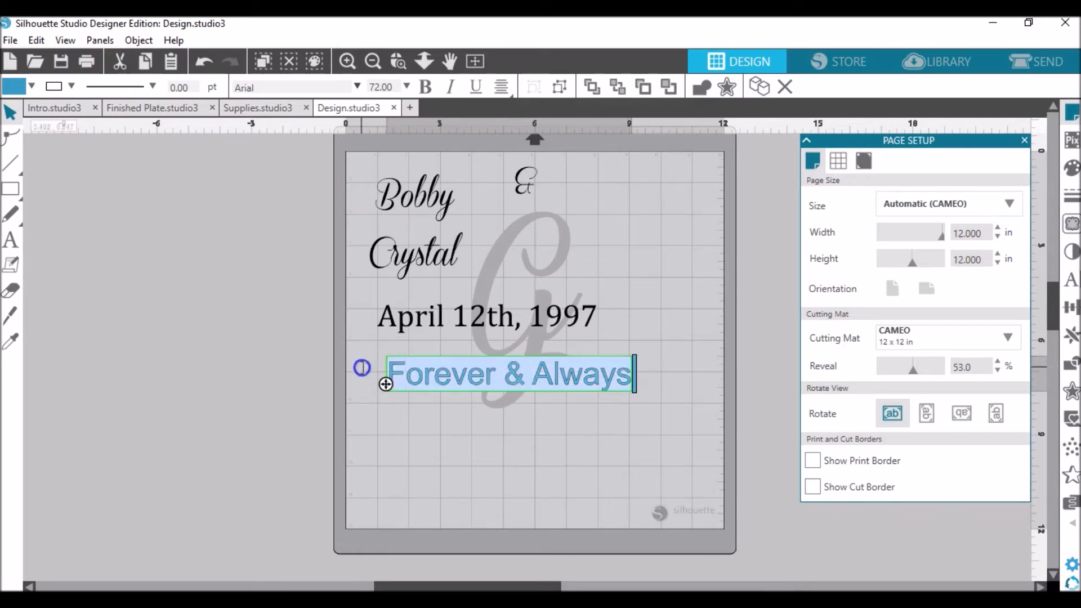
pyautogui.click(55, 88)
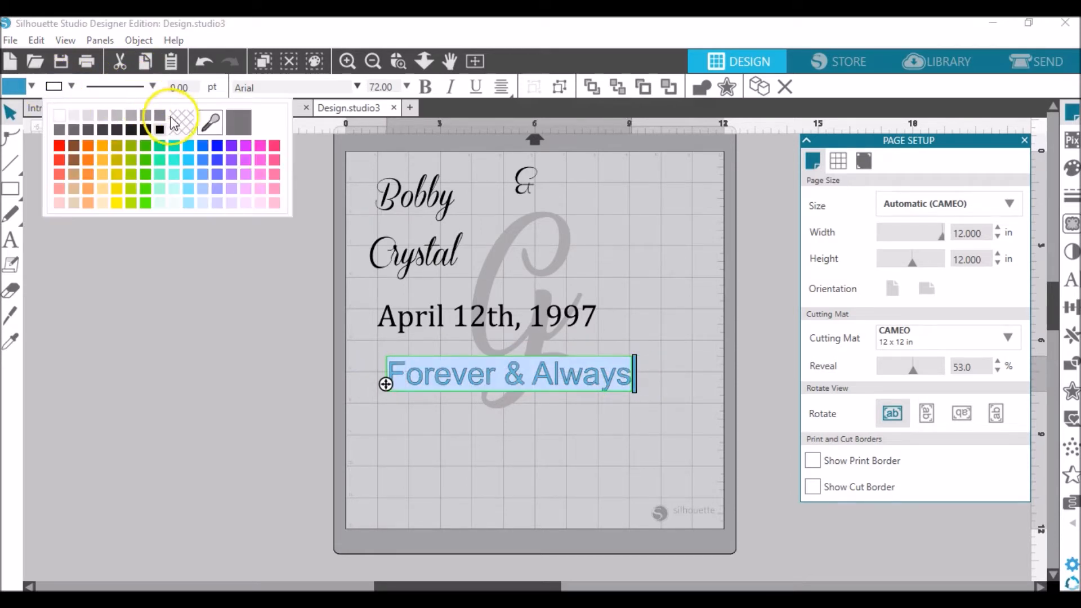
pyautogui.click(5, 84)
pyautogui.click(14, 86)
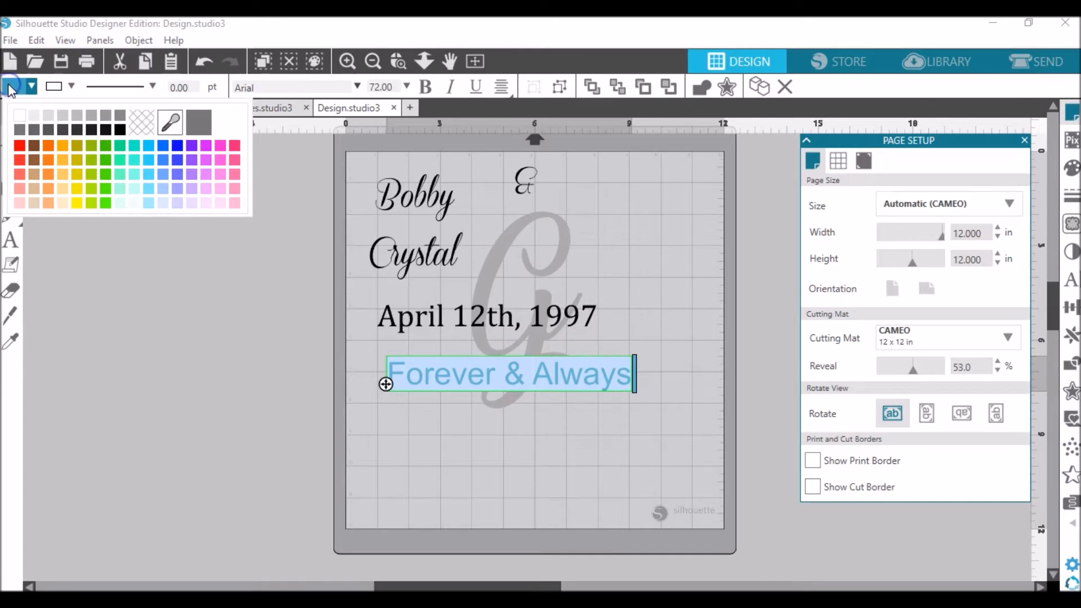
pyautogui.click(120, 130)
# Change "Forever & Always" to the Coneria Script Demo font and deselect the text.
pyautogui.click(282, 83)
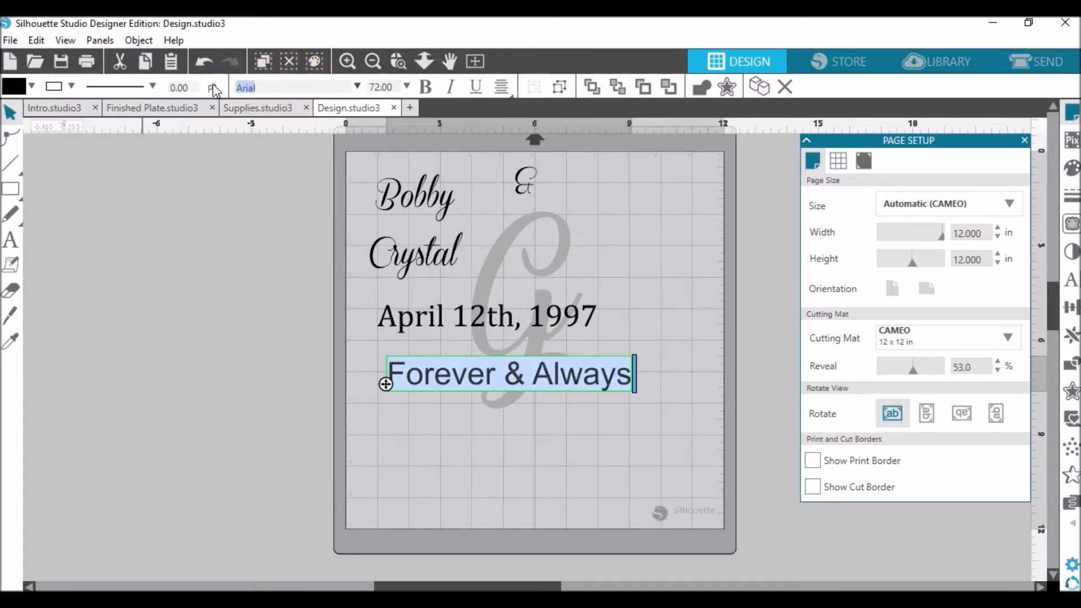
pyautogui.write('Coneria Script Demo')
pyautogui.press('Return')
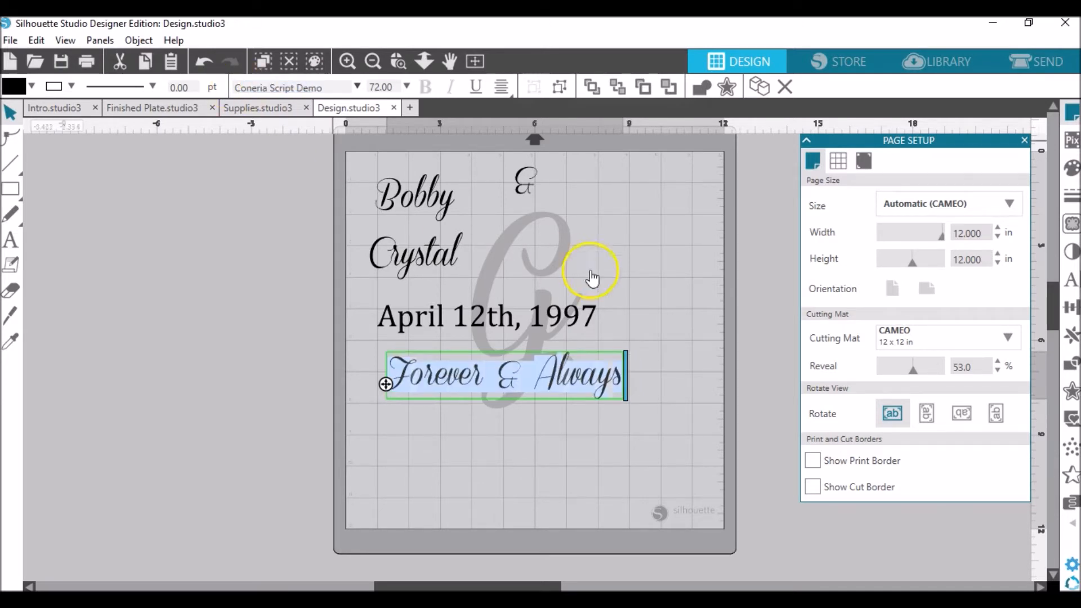
pyautogui.click(647, 386)
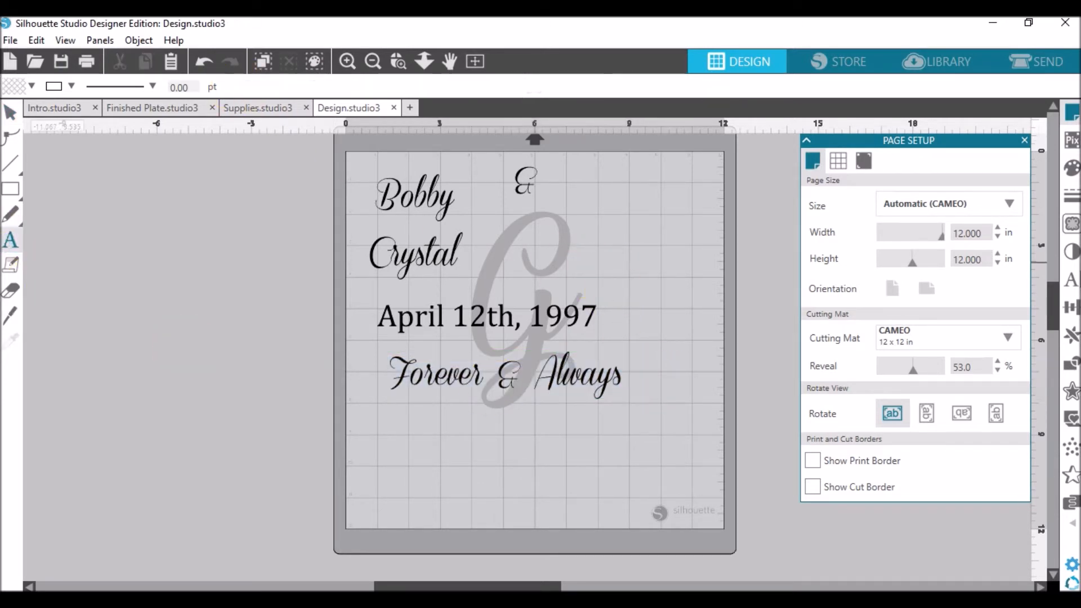
# Add a new text object reading "LOVE" below "Forever & Always".
pyautogui.click(10, 239)
pyautogui.click(410, 433)
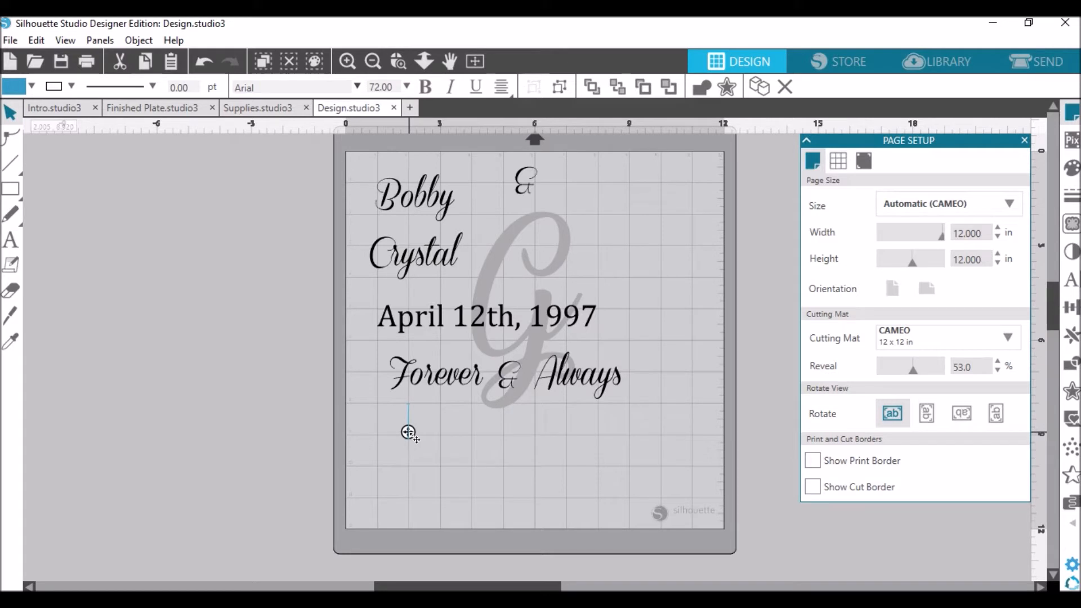
pyautogui.write('LOVE')
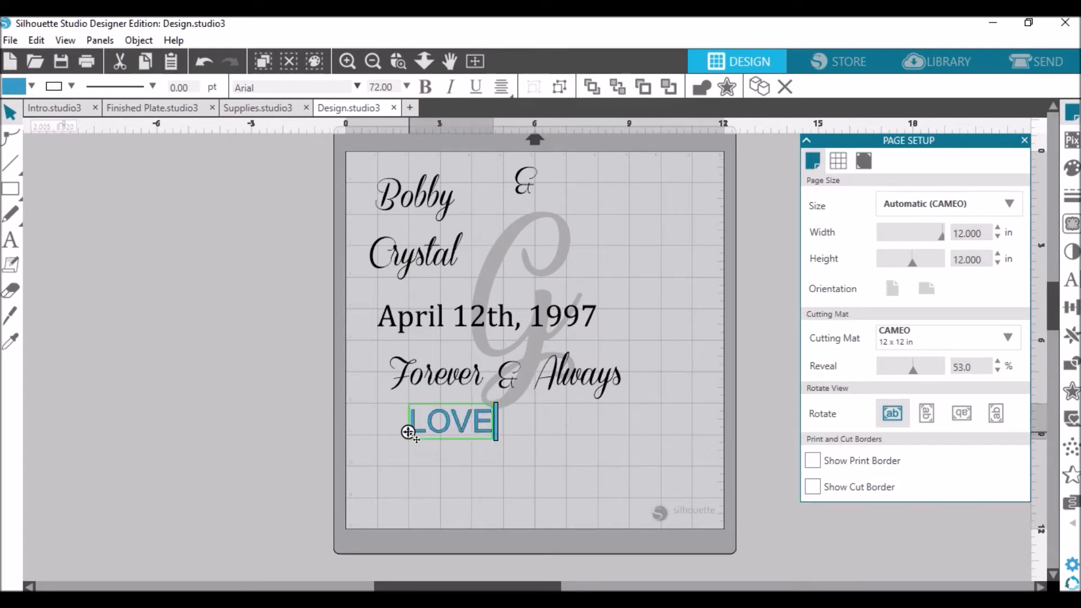
# Make the line color of "LOVE" transparent and set its fill color to grey.
pyautogui.moveTo(491, 425); pyautogui.dragTo(396, 426)
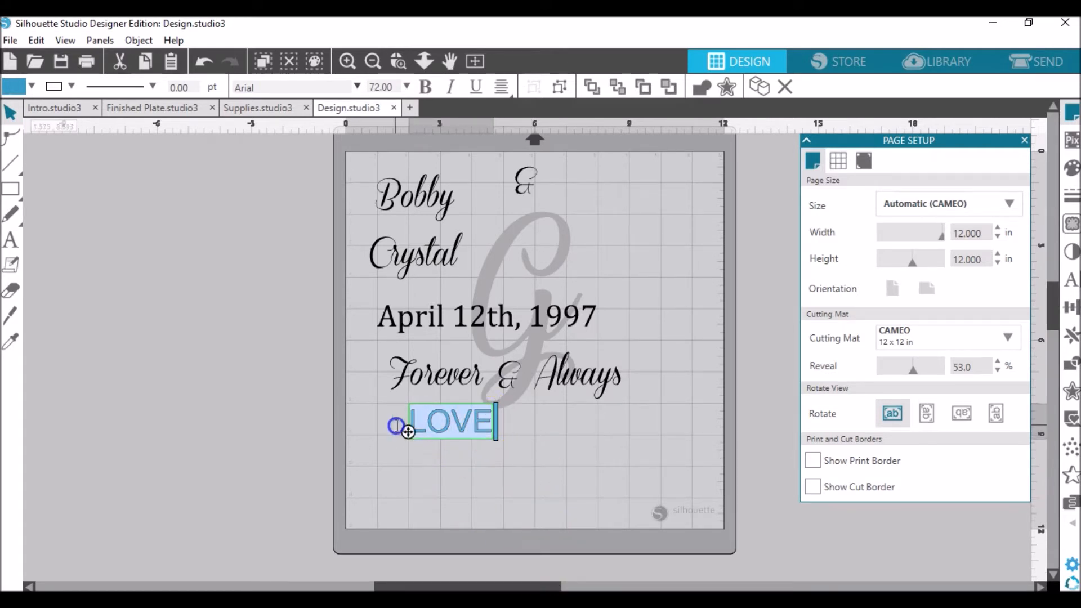
pyautogui.click(53, 87)
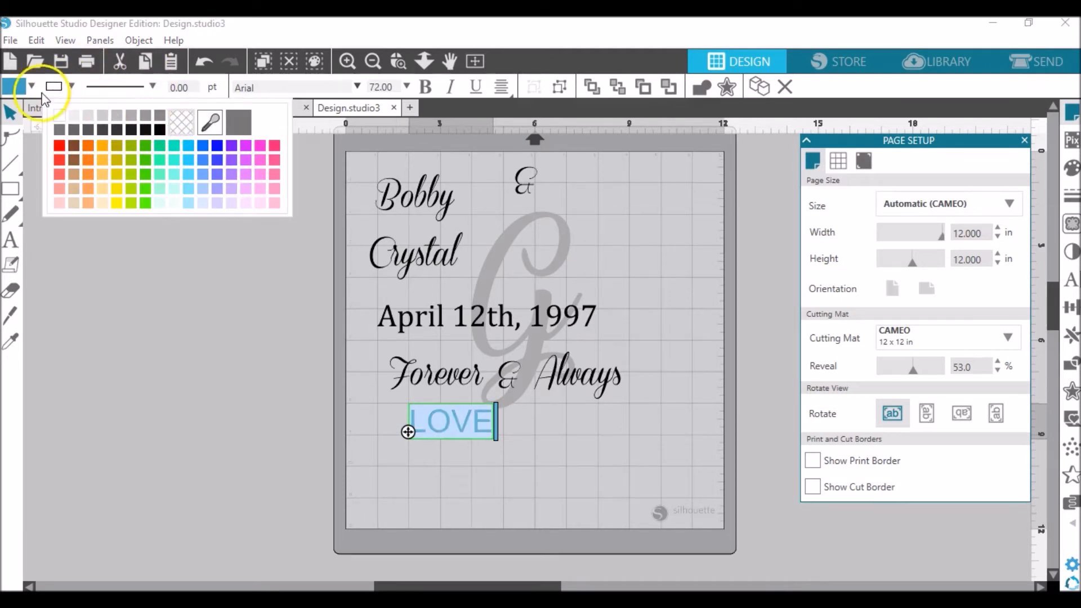
pyautogui.click(19, 87)
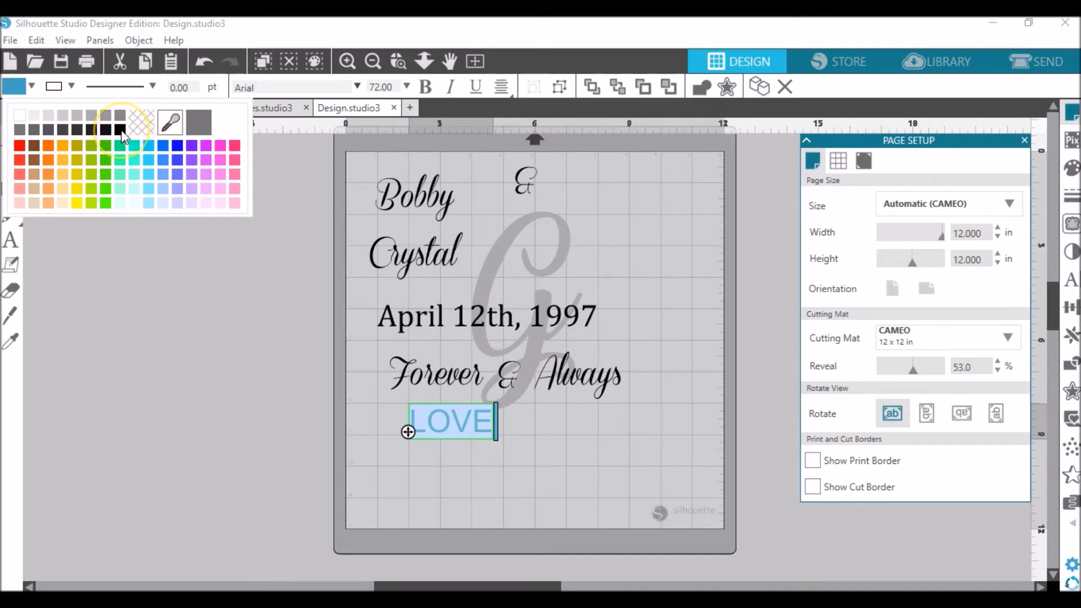
pyautogui.click(90, 116)
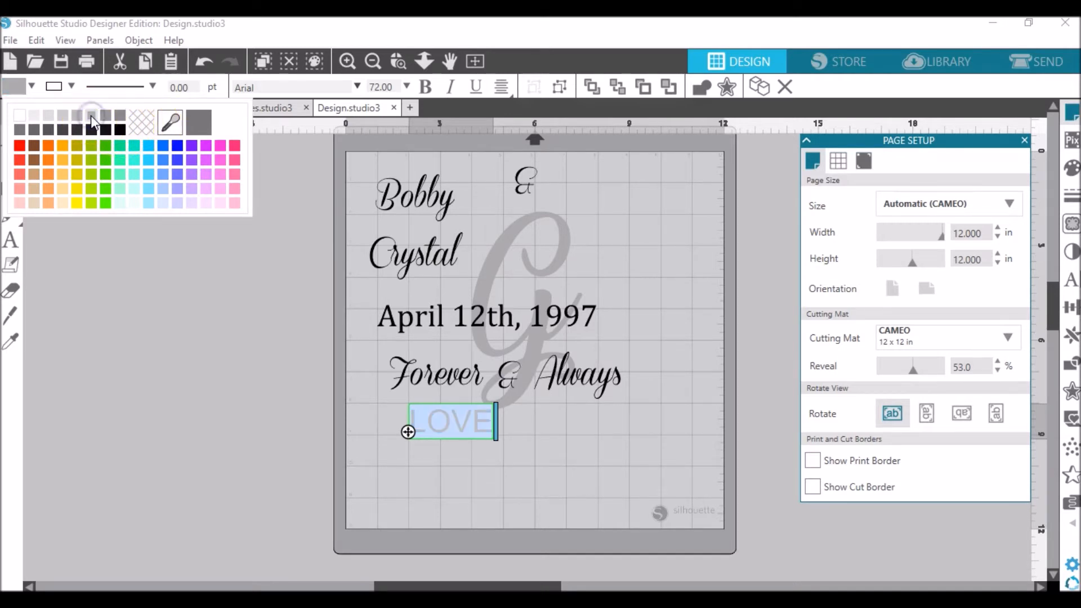
# Match the fill of "LOVE" to the grey initial with the color picker and set its font to ChunkFive Ex.
pyautogui.click(173, 129)
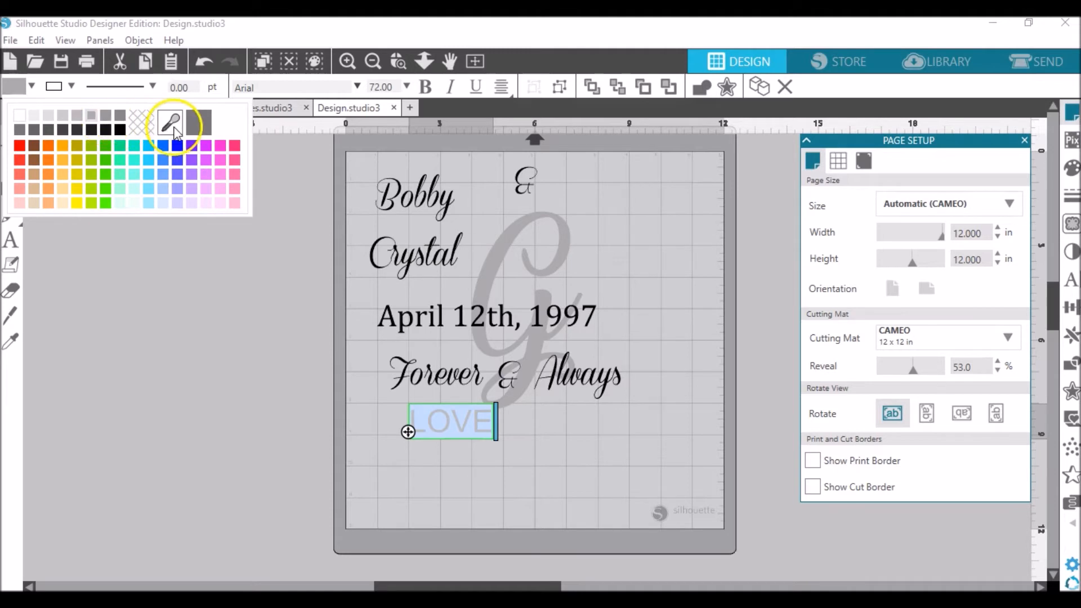
pyautogui.click(501, 243)
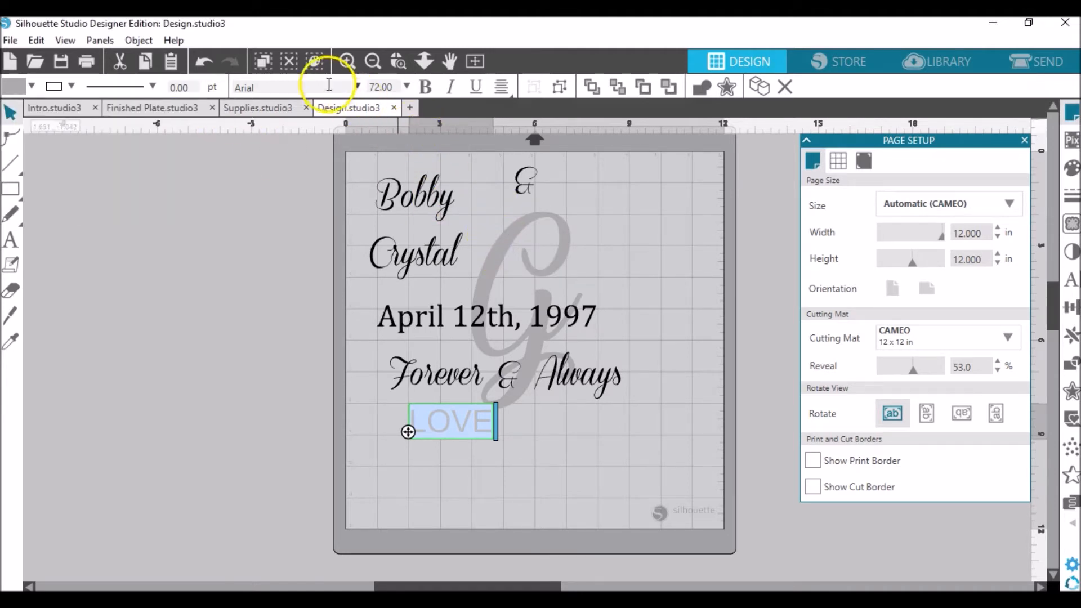
pyautogui.click(296, 85)
pyautogui.write('chunkFive Ex')
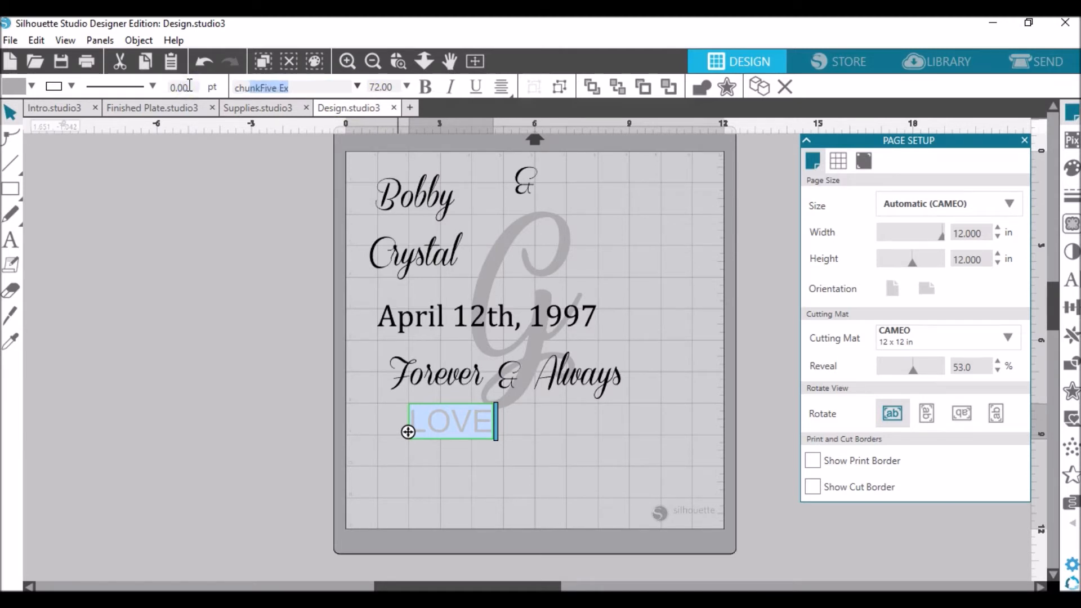
pyautogui.press('Return')
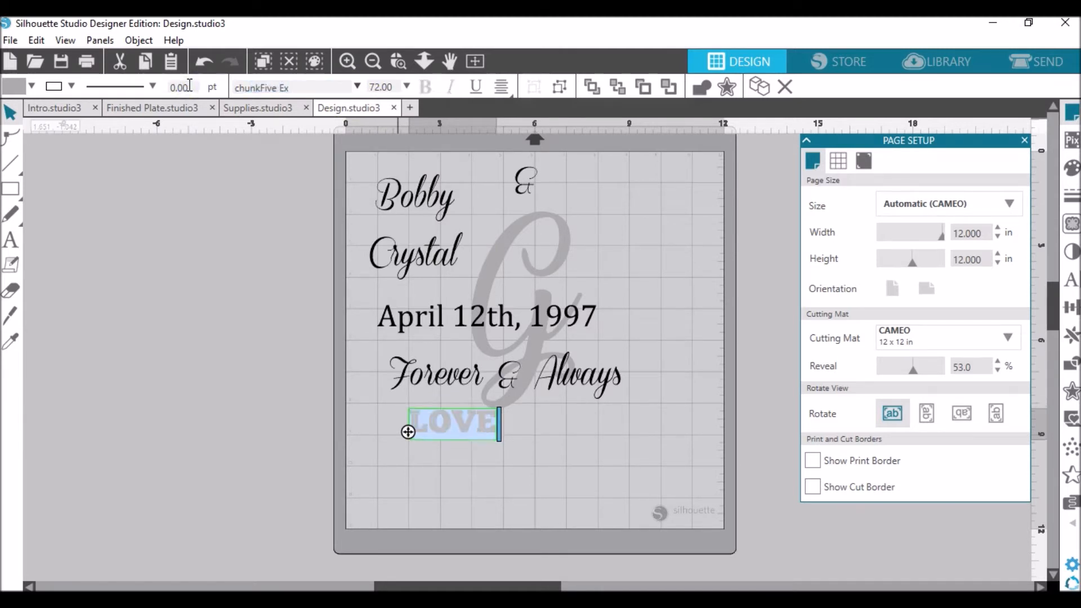
pyautogui.click(519, 425)
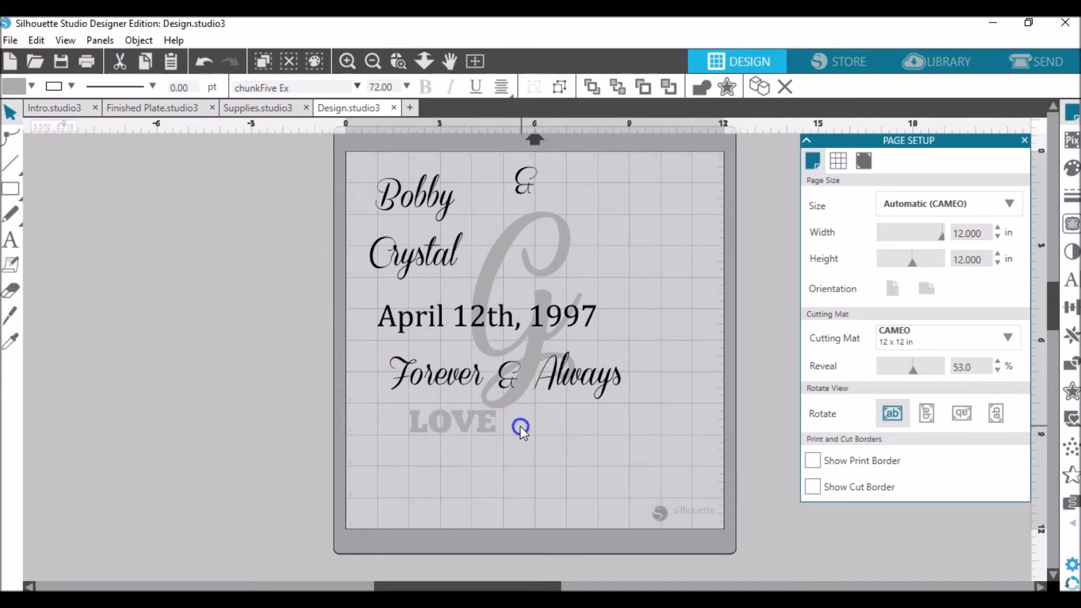
# Enlarge "LOVE" to about 4.85 in wide and position it centrally below "Forever & Always".
pyautogui.click(495, 430)
pyautogui.moveTo(501, 445); pyautogui.dragTo(584, 455)
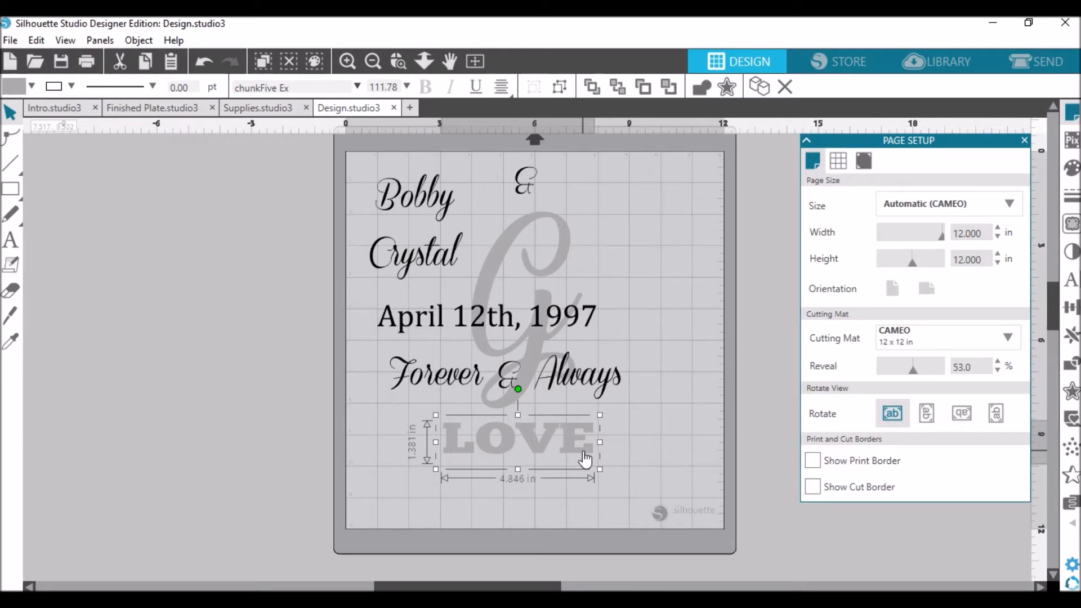
pyautogui.moveTo(564, 440); pyautogui.dragTo(559, 442)
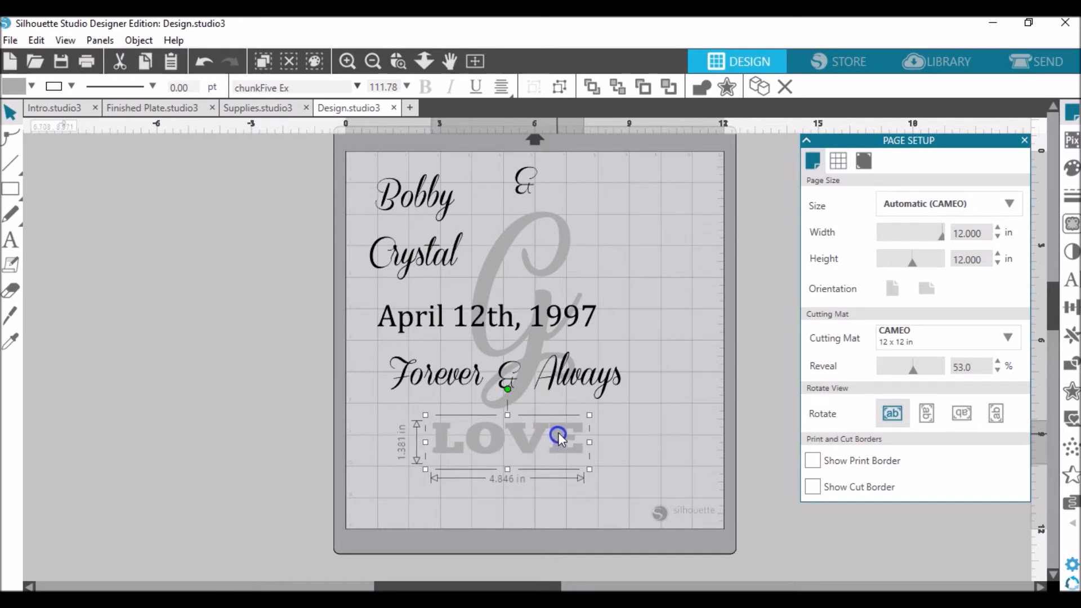
# Move "Forever & Always" down over "LOVE" and send "LOVE" to the back of the layer.
pyautogui.moveTo(569, 388); pyautogui.dragTo(567, 439)
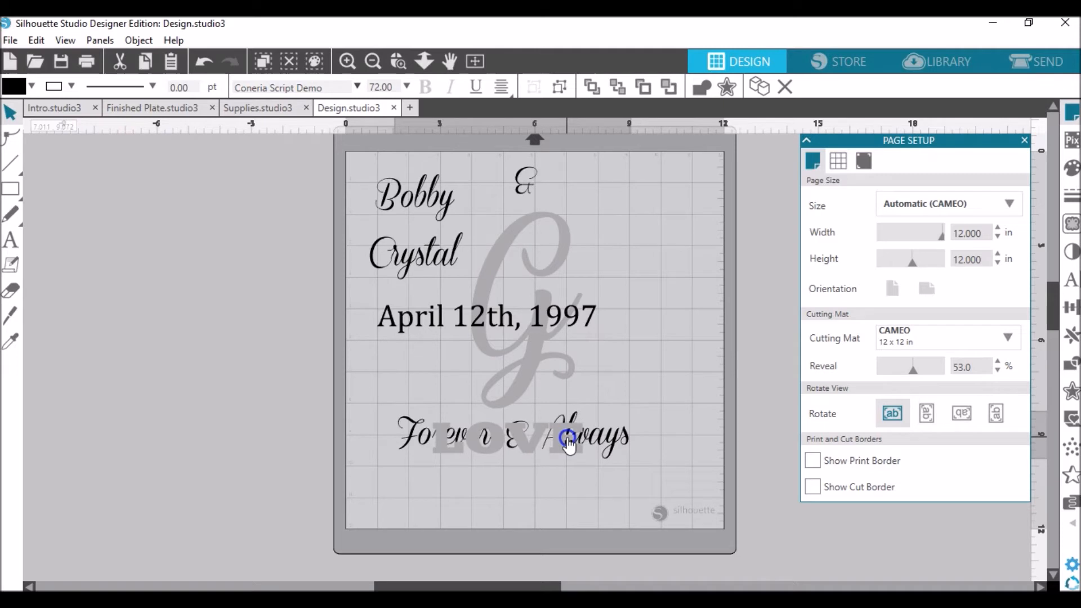
pyautogui.click(558, 445)
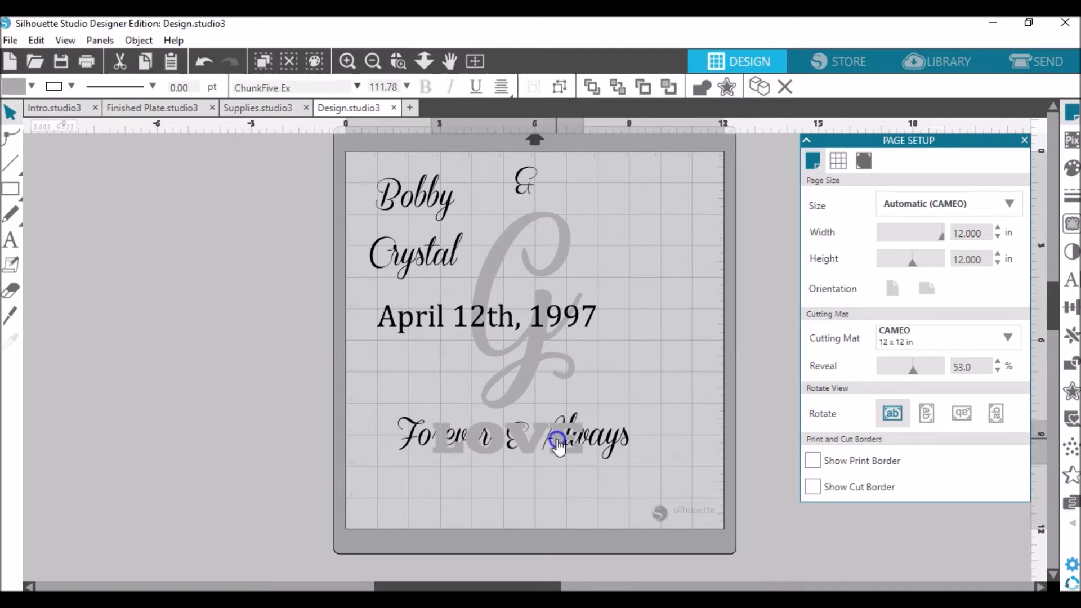
pyautogui.rightClick(557, 444)
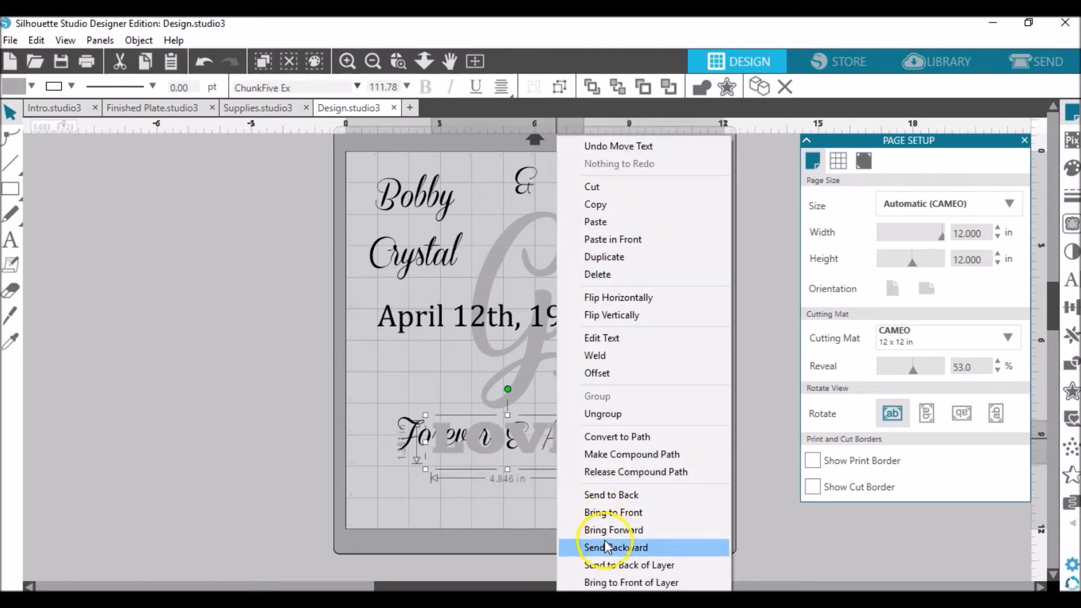
pyautogui.click(605, 564)
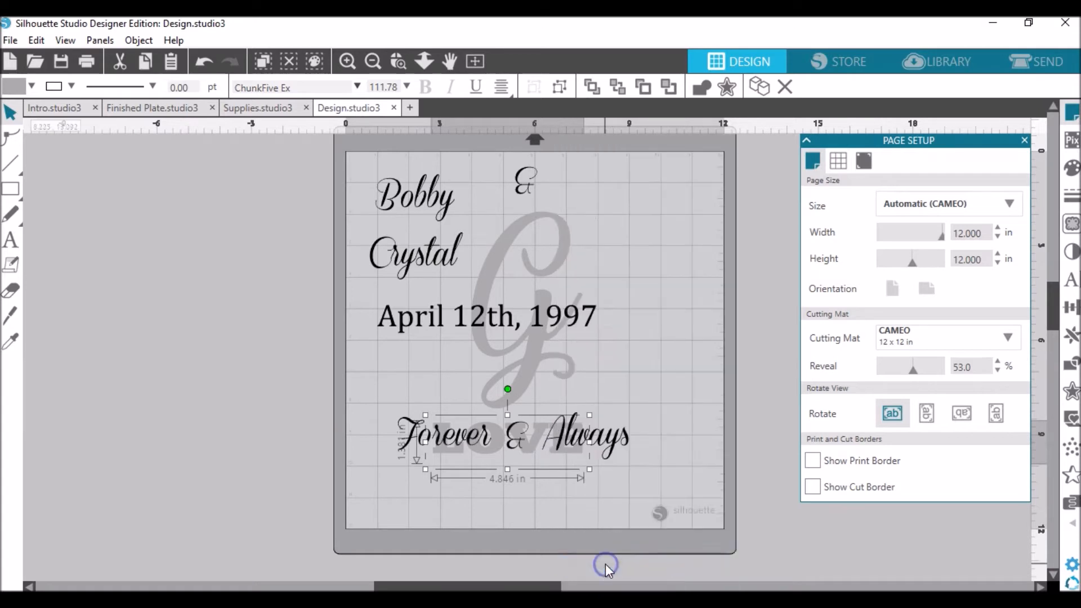
pyautogui.click(617, 446)
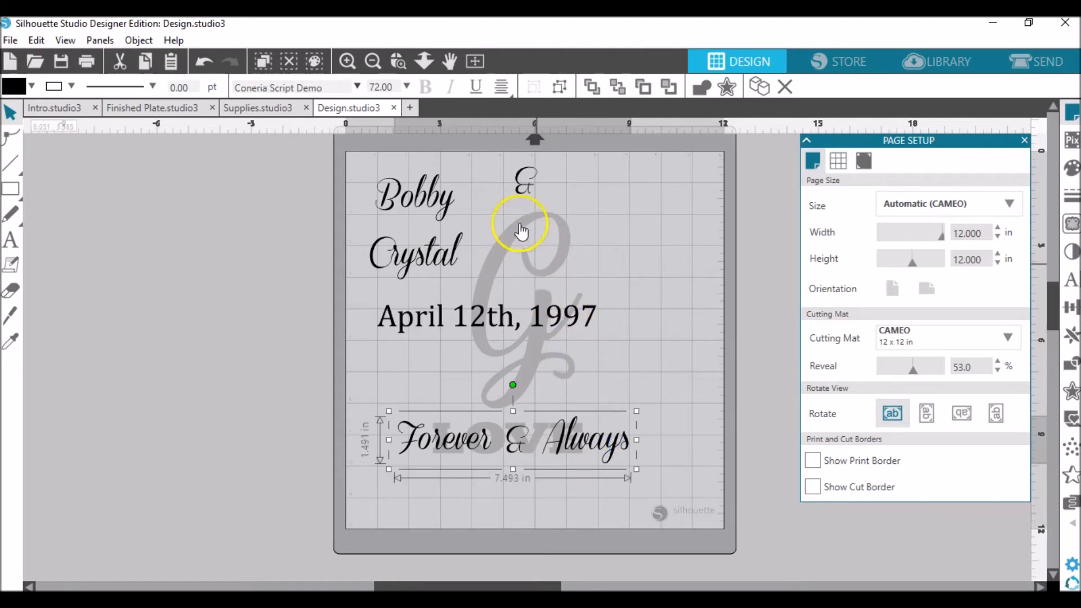
# Move the date text to just above "Forever & Always" and shrink it to about 5.95 in wide.
pyautogui.moveTo(494, 321); pyautogui.dragTo(517, 385)
pyautogui.moveTo(631, 356); pyautogui.dragTo(616, 381)
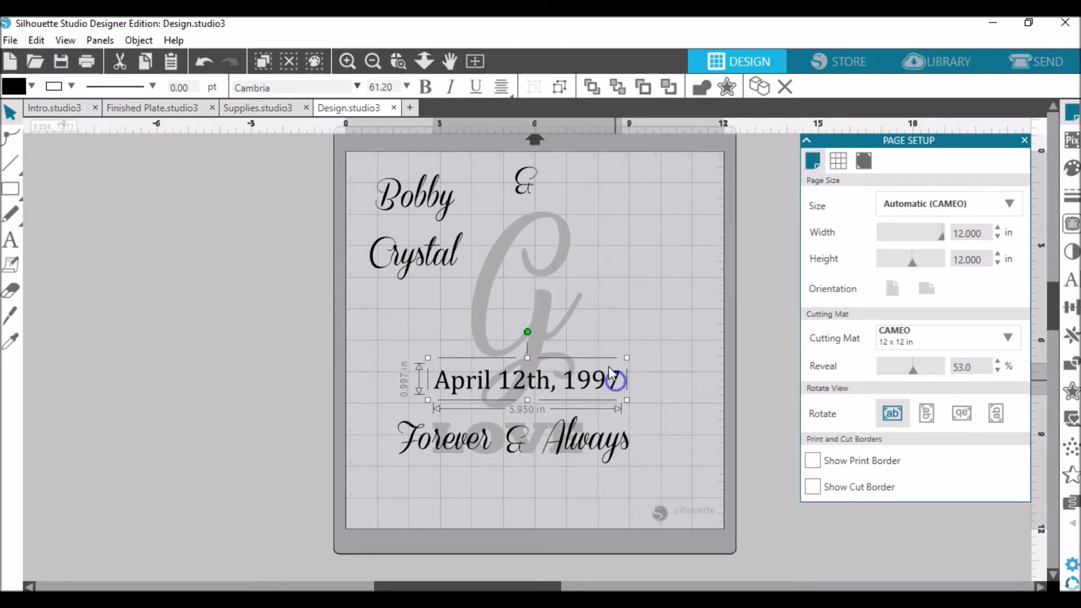
# Shrink the grey script initial to about 3.14 by 5.51 in and shift it so its tail sits behind the date.
pyautogui.click(567, 258)
pyautogui.moveTo(586, 207); pyautogui.dragTo(575, 229)
pyautogui.moveTo(550, 278); pyautogui.dragTo(562, 258)
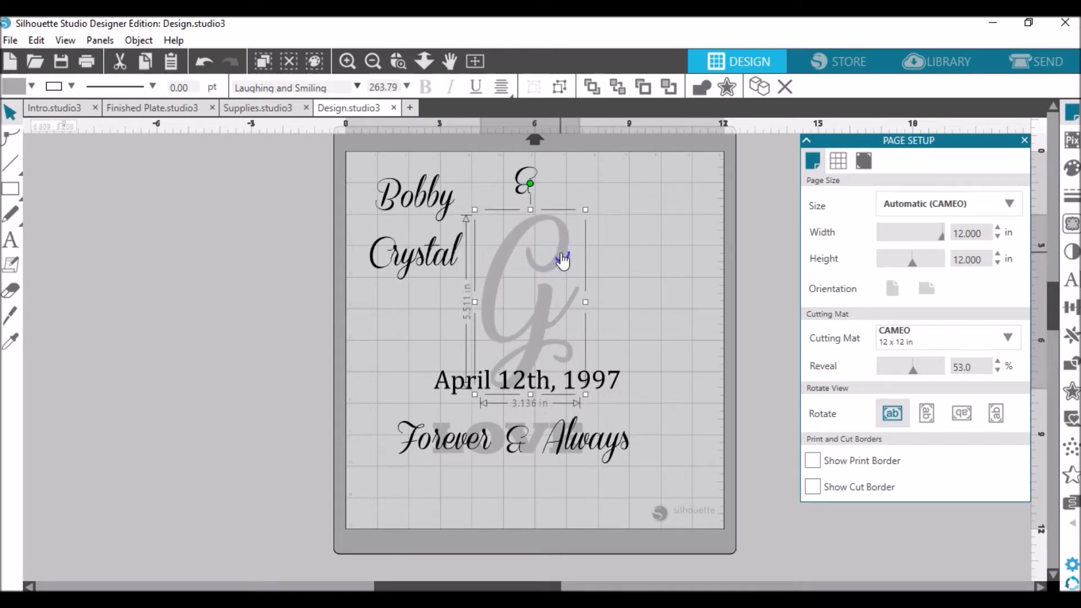
# Enlarge the second name to about 87 pt over the lower part of the initial and place the ampersand just above it.
pyautogui.moveTo(450, 256); pyautogui.dragTo(617, 330)
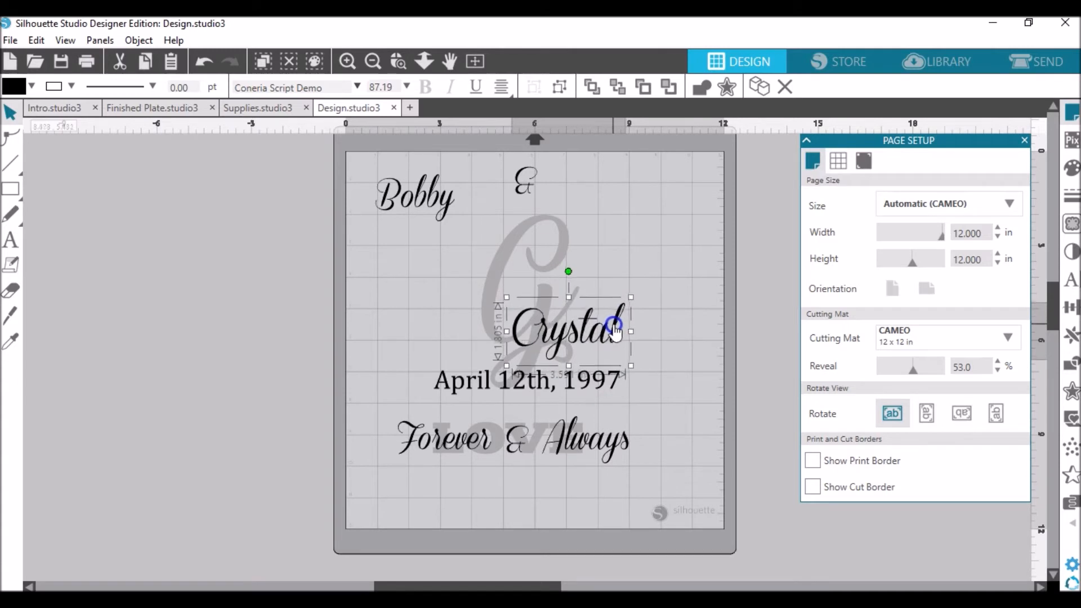
pyautogui.moveTo(521, 192); pyautogui.dragTo(531, 286)
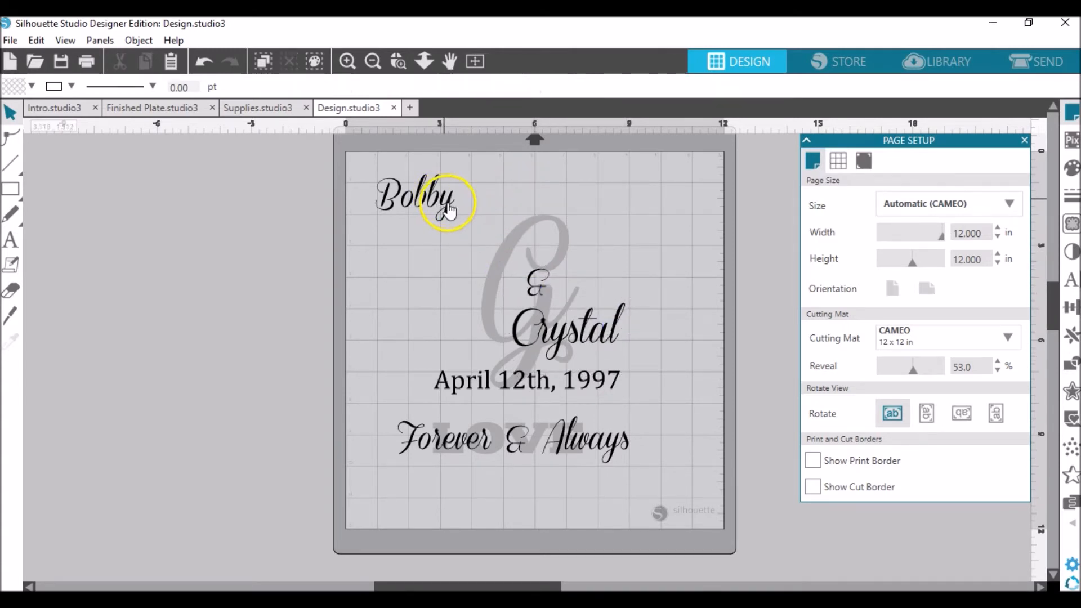
# Enlarge the first name to about 3.18 in wide and place it above the ampersand, overlapping the top of the initial.
pyautogui.click(458, 190)
pyautogui.moveTo(460, 168); pyautogui.dragTo(490, 175)
pyautogui.moveTo(487, 217); pyautogui.dragTo(515, 237)
pyautogui.moveTo(524, 243); pyautogui.dragTo(537, 244)
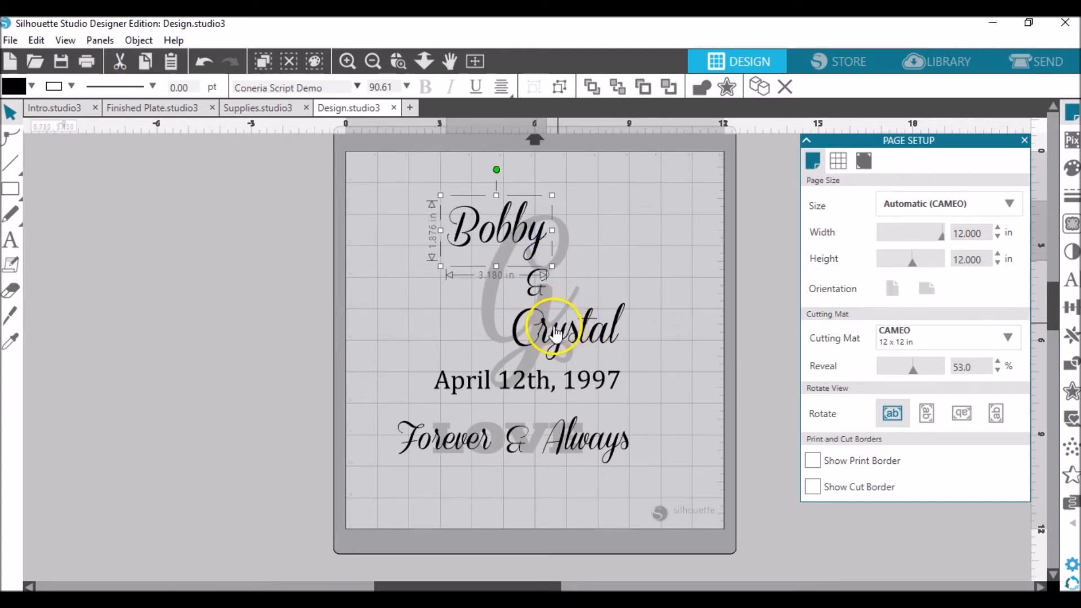
# Shift the second name slightly left and fine-tune the positions of the ampersand and the first name.
pyautogui.moveTo(554, 338); pyautogui.dragTo(542, 332)
pyautogui.moveTo(539, 277); pyautogui.dragTo(544, 287)
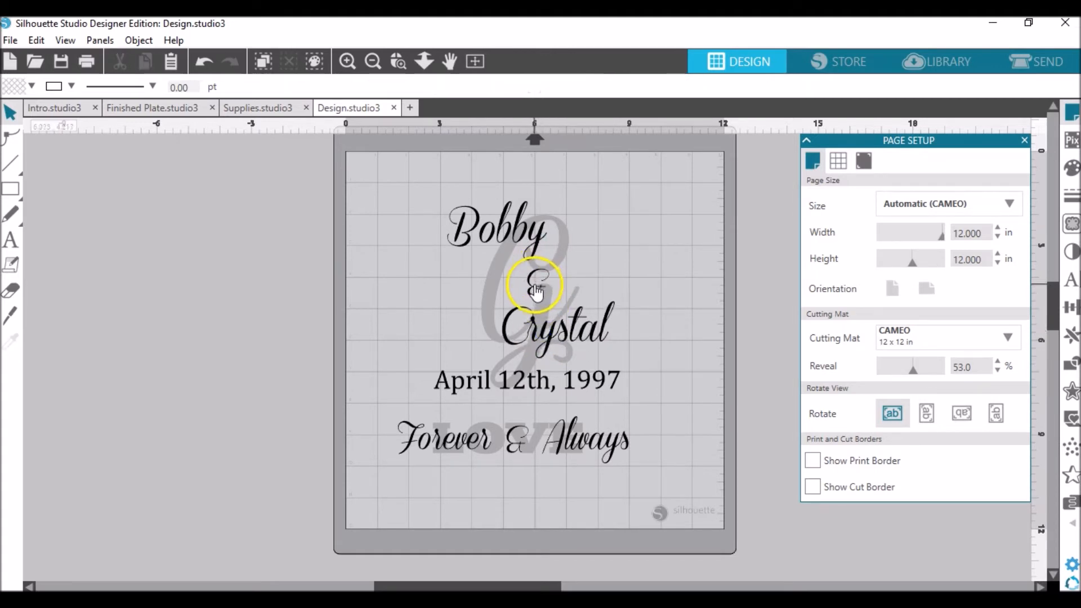
pyautogui.click(539, 244)
pyautogui.click(539, 245)
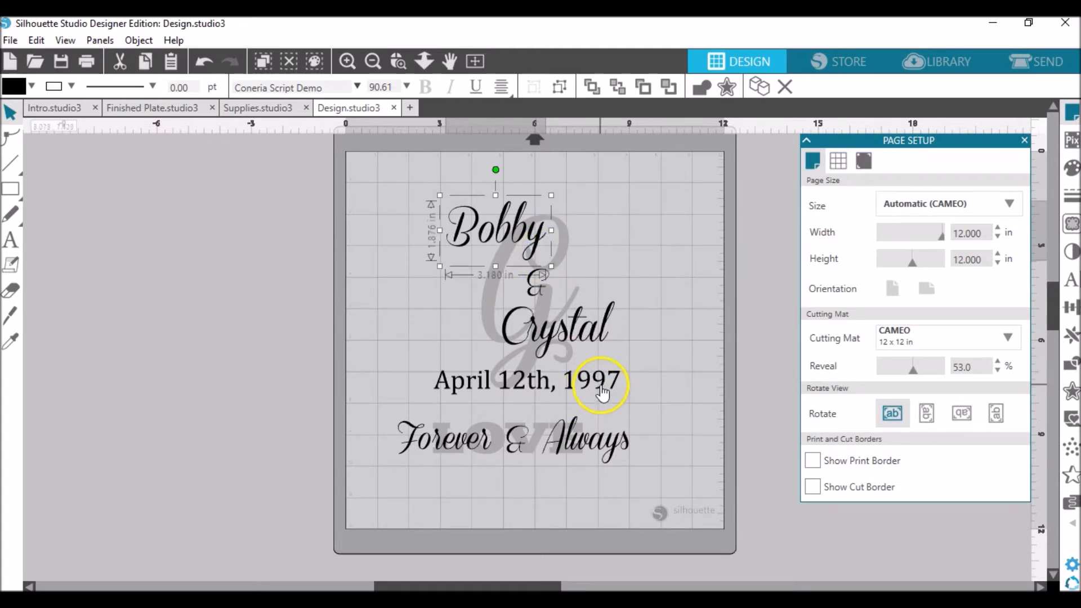
# Shrink the date text to about 5.39 in wide, keep it centered below the second name, and deselect it.
pyautogui.click(608, 384)
pyautogui.moveTo(628, 358); pyautogui.dragTo(606, 379)
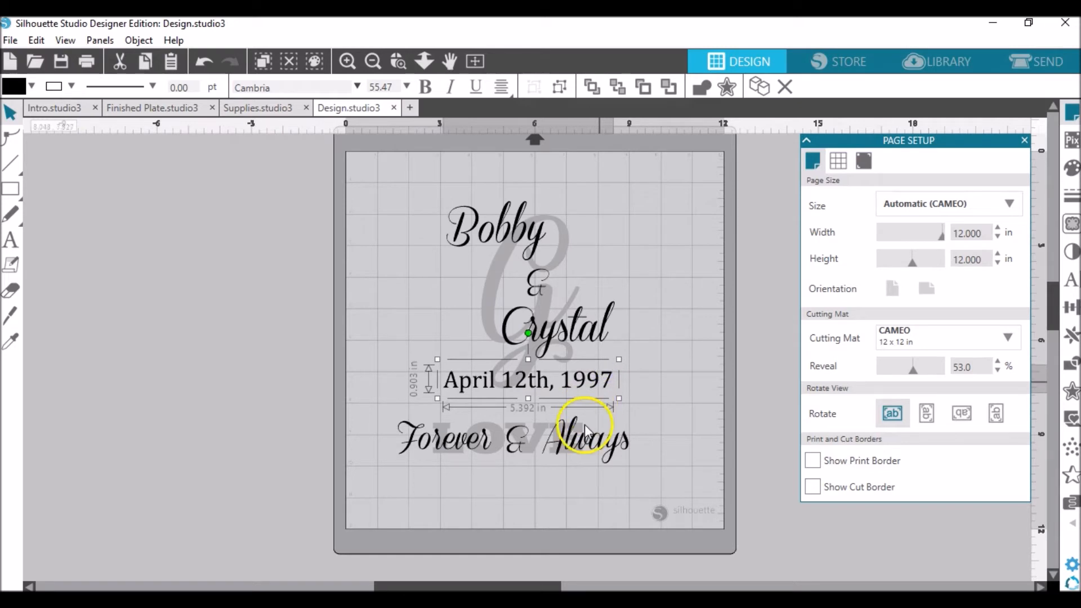
pyautogui.click(629, 414)
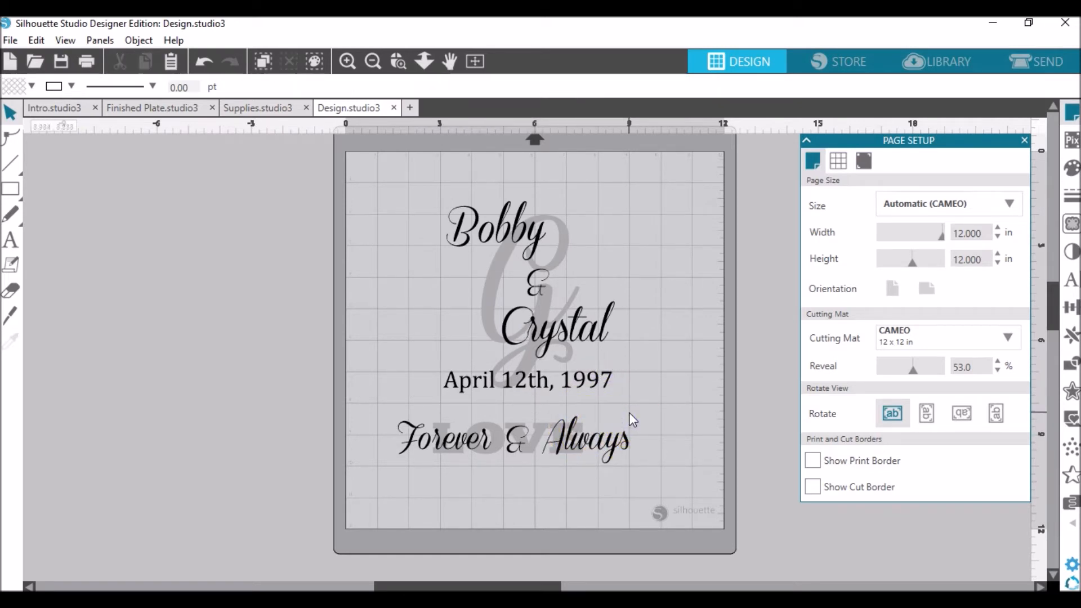
# Nudge "LOVE" slightly right so it is better centered behind "Forever & Always", leaving nothing selected.
pyautogui.click(529, 443)
pyautogui.moveTo(532, 443); pyautogui.dragTo(536, 442)
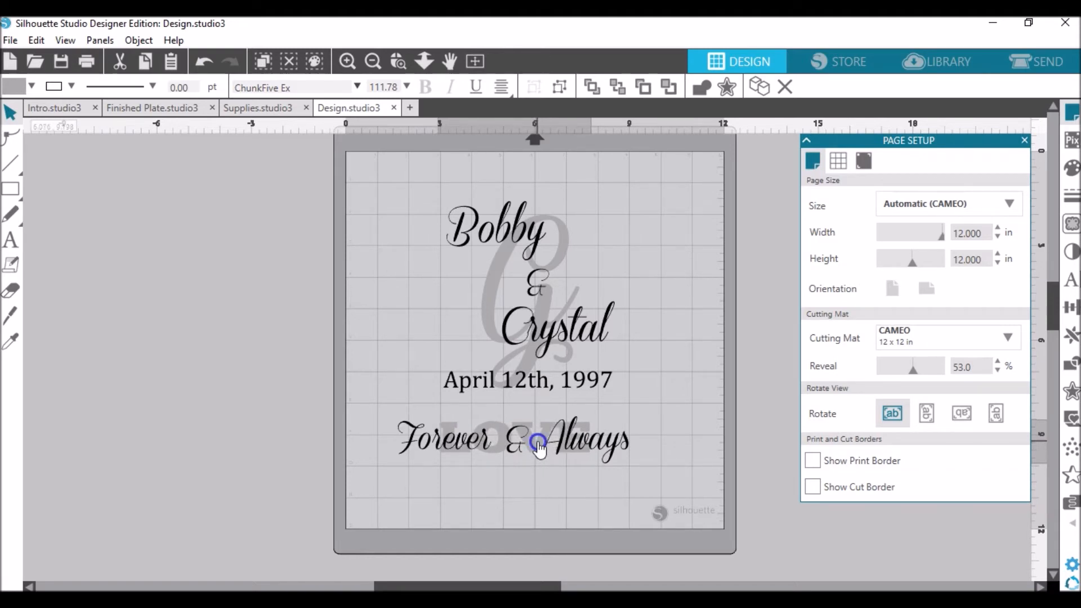
pyautogui.click(568, 442)
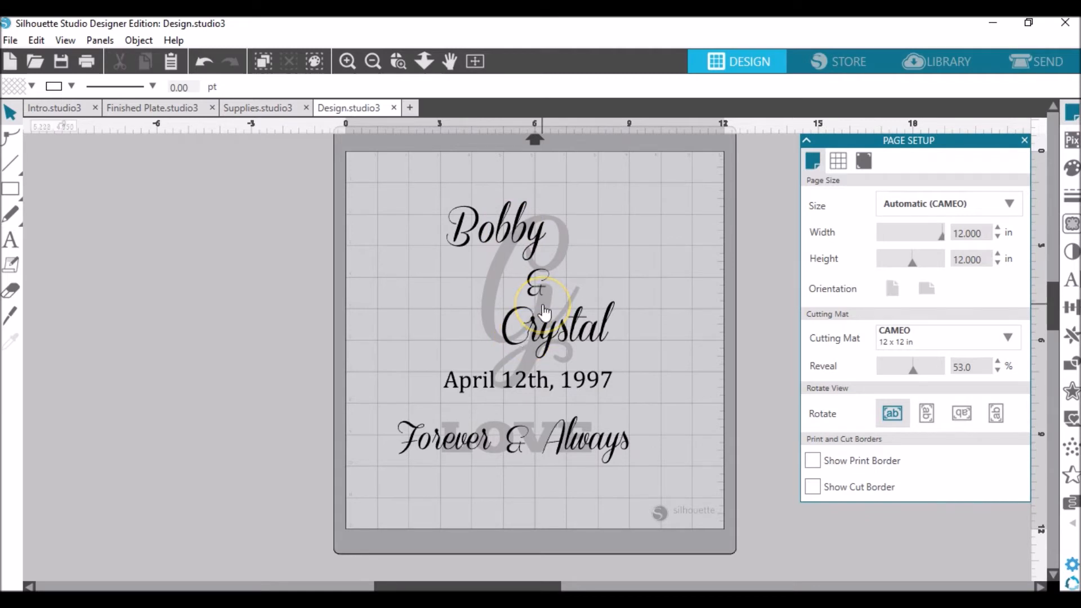
pyautogui.click(543, 311)
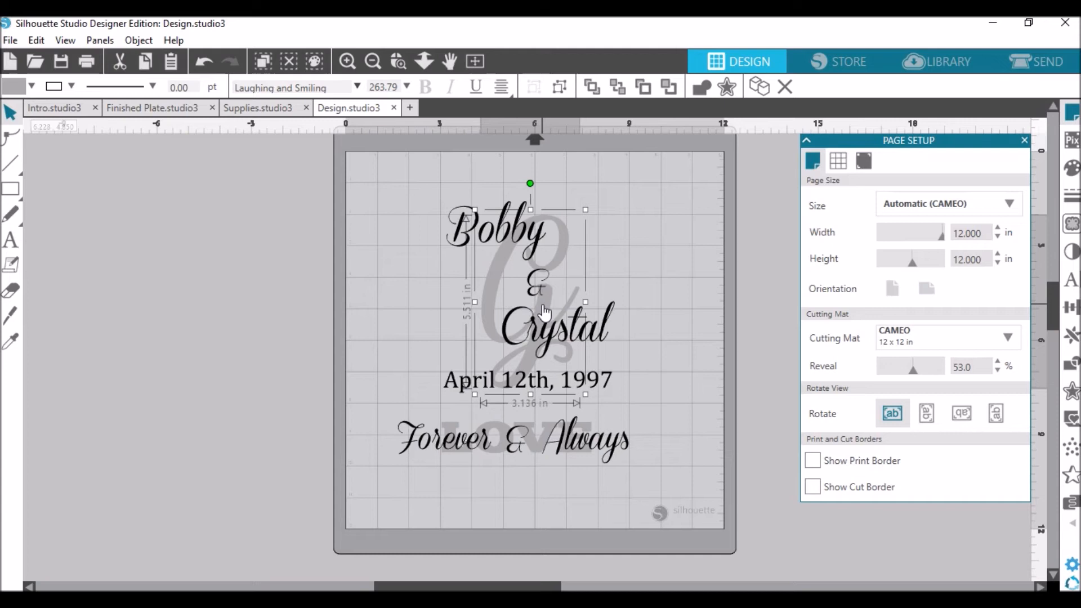
pyautogui.click(653, 321)
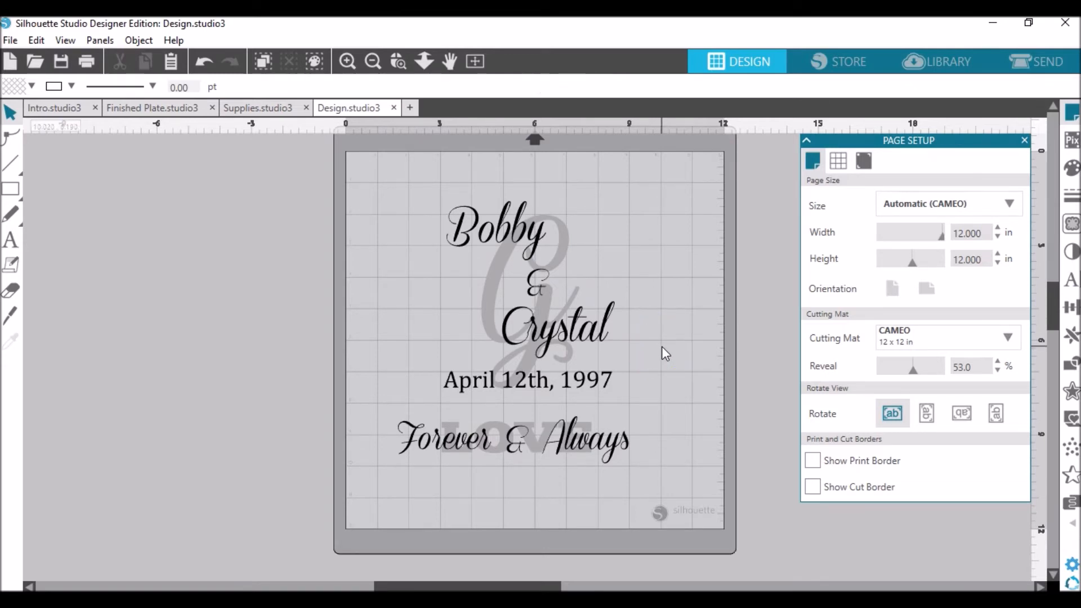
# Search the design library for "heart" and open the "Hearts for Dog Love Circle" design.
pyautogui.click(944, 62)
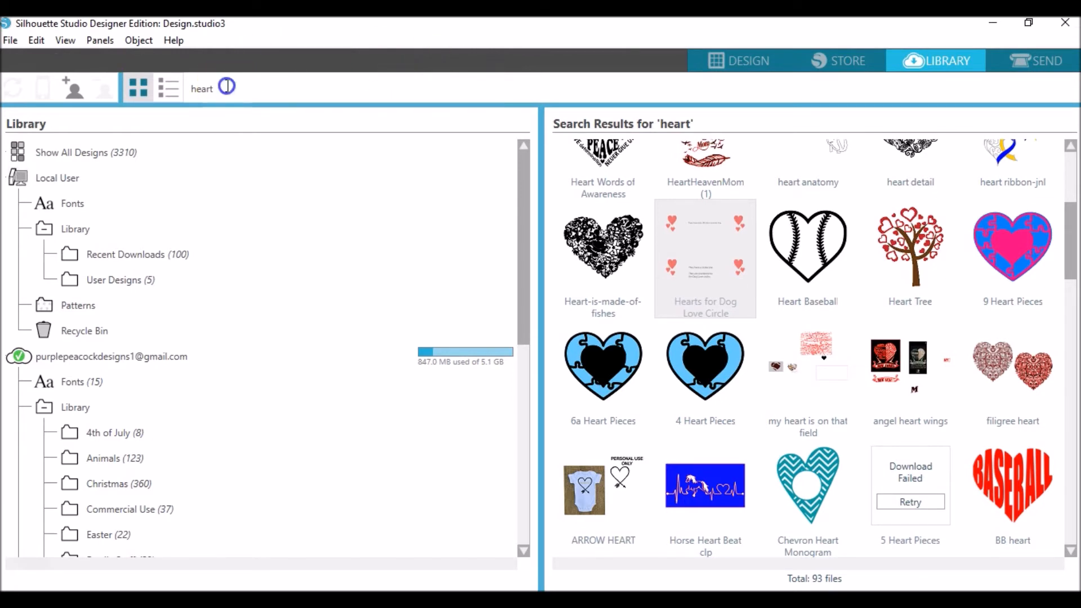
pyautogui.click(708, 247)
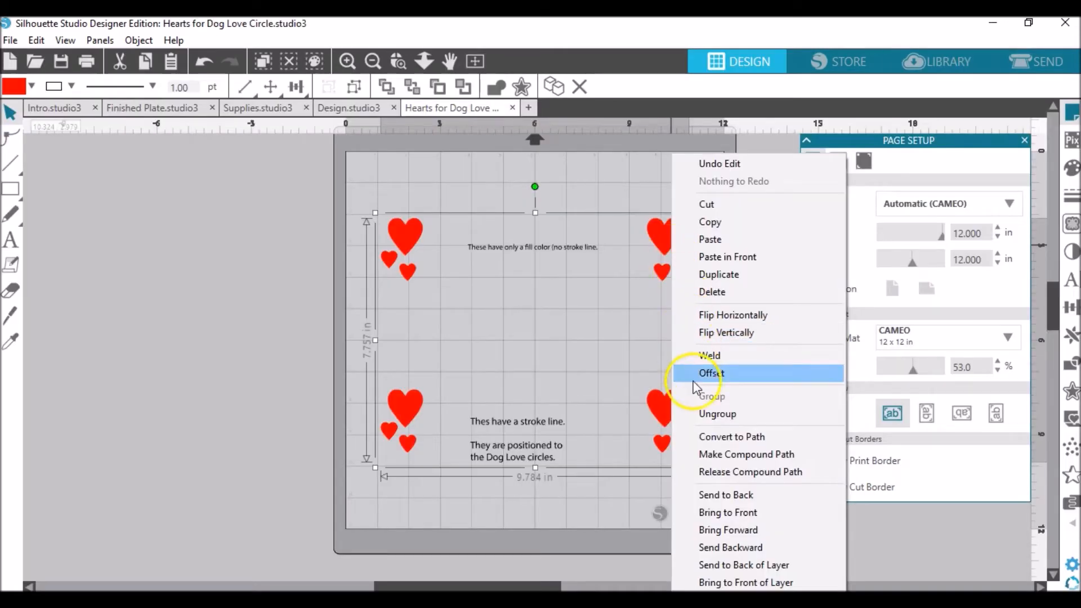
# Ungroup the hearts to copy the large upper-right one, and close the heart design file.
pyautogui.click(703, 412)
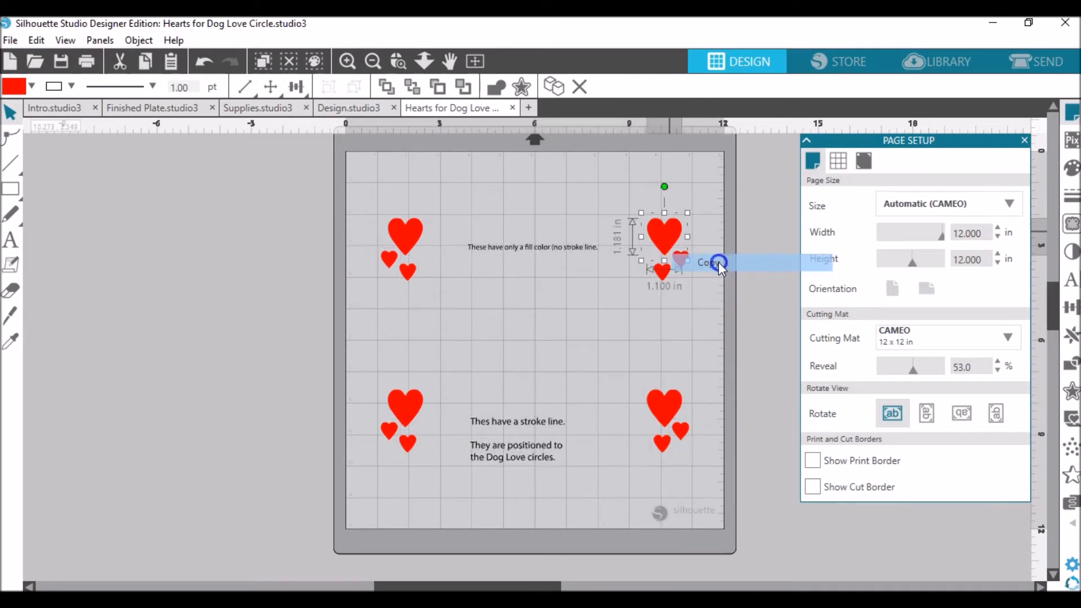
pyautogui.click(512, 108)
pyautogui.click(557, 439)
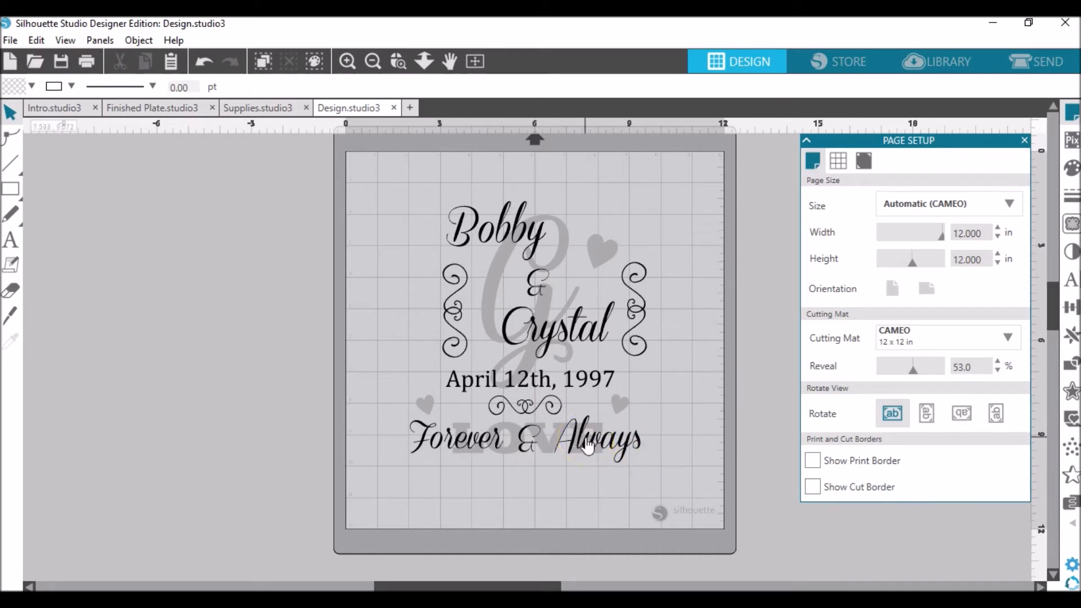
# Select the entire plate design, including the names, initial, hearts and flourishes, and group it into one object.
pyautogui.click(624, 448)
pyautogui.rightClick(625, 451)
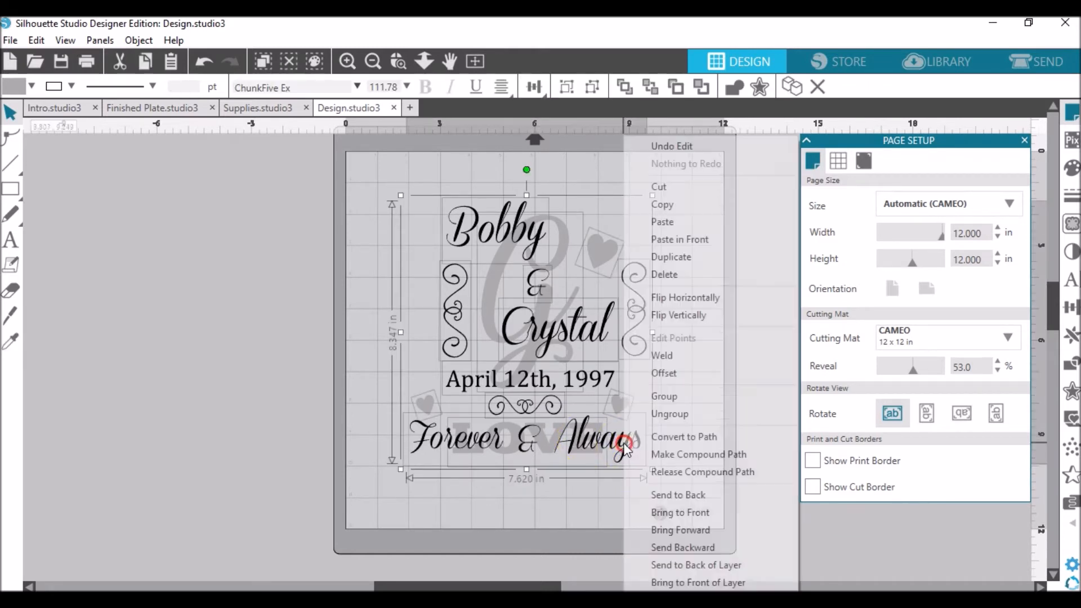
pyautogui.click(679, 395)
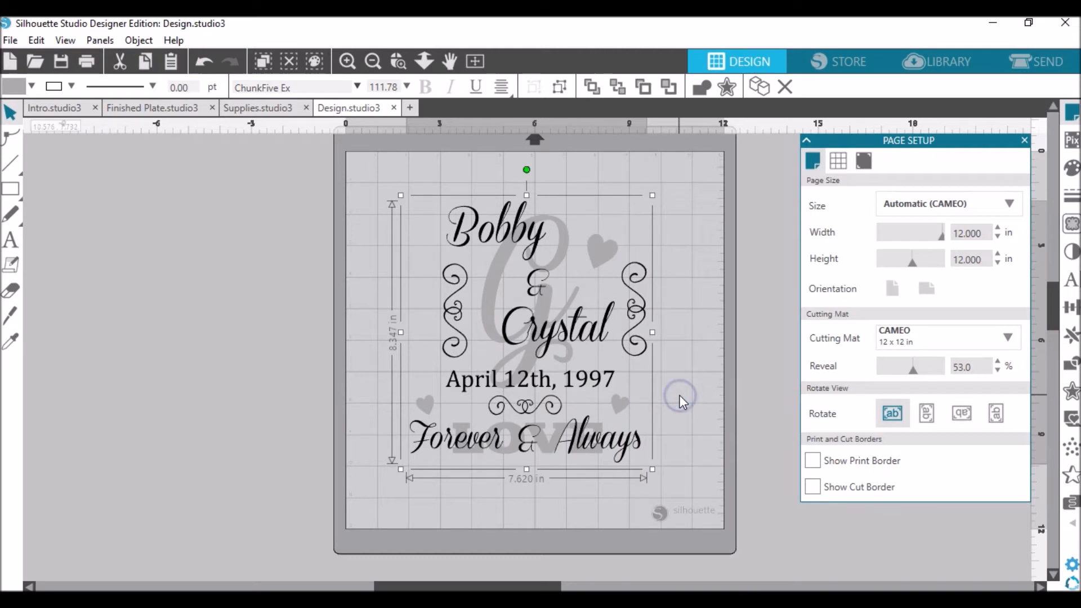
# Resize the grouped design to 6.548 in wide by 7.329 in high.
pyautogui.click(1071, 307)
pyautogui.click(973, 245)
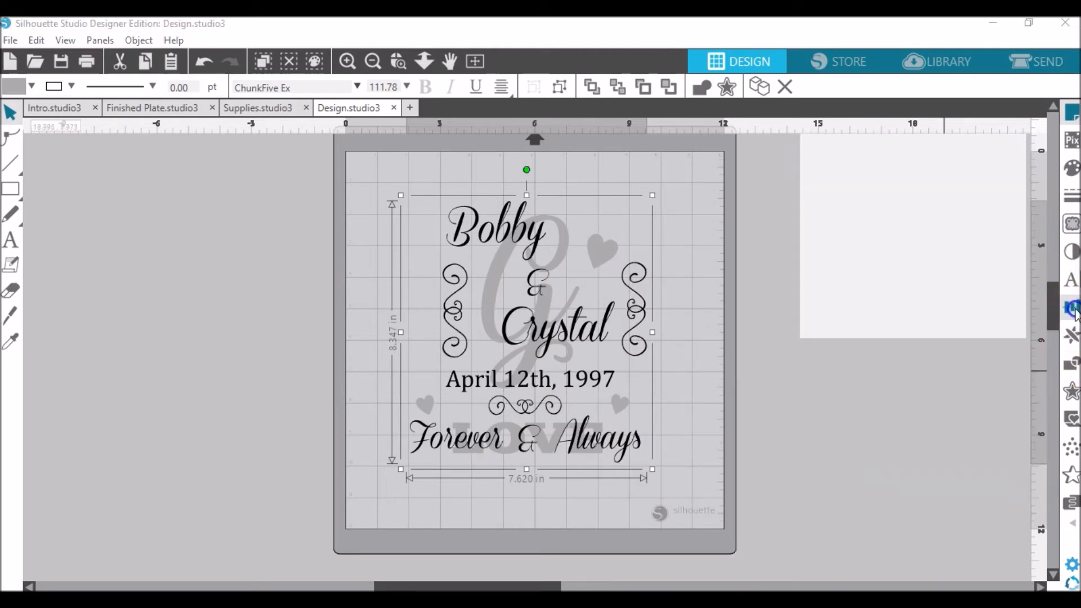
pyautogui.click(838, 161)
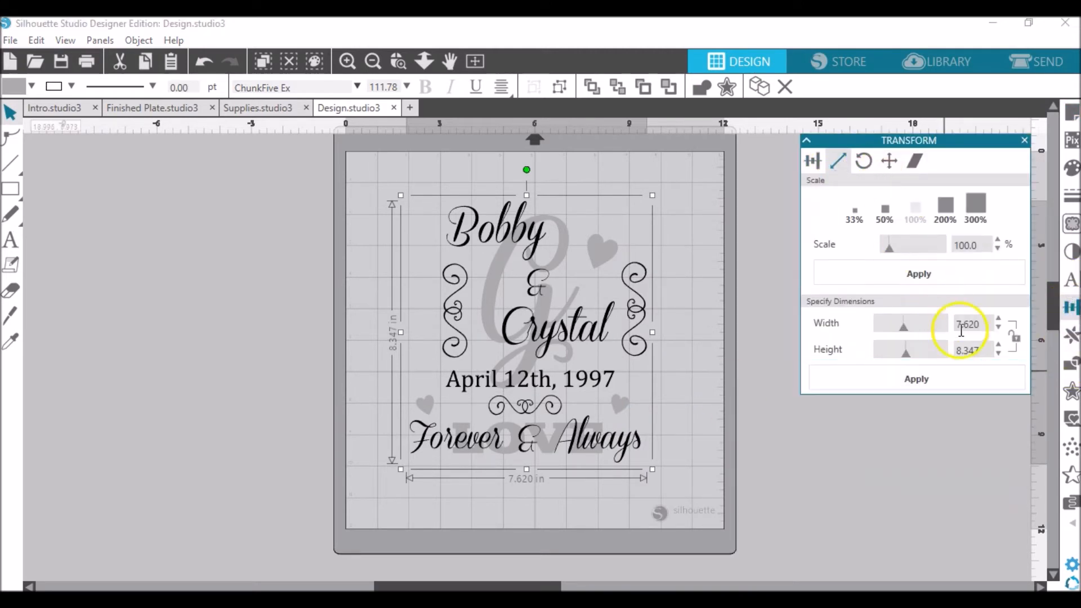
pyautogui.moveTo(994, 324); pyautogui.dragTo(945, 324)
pyautogui.write('6.548')
pyautogui.click(957, 354)
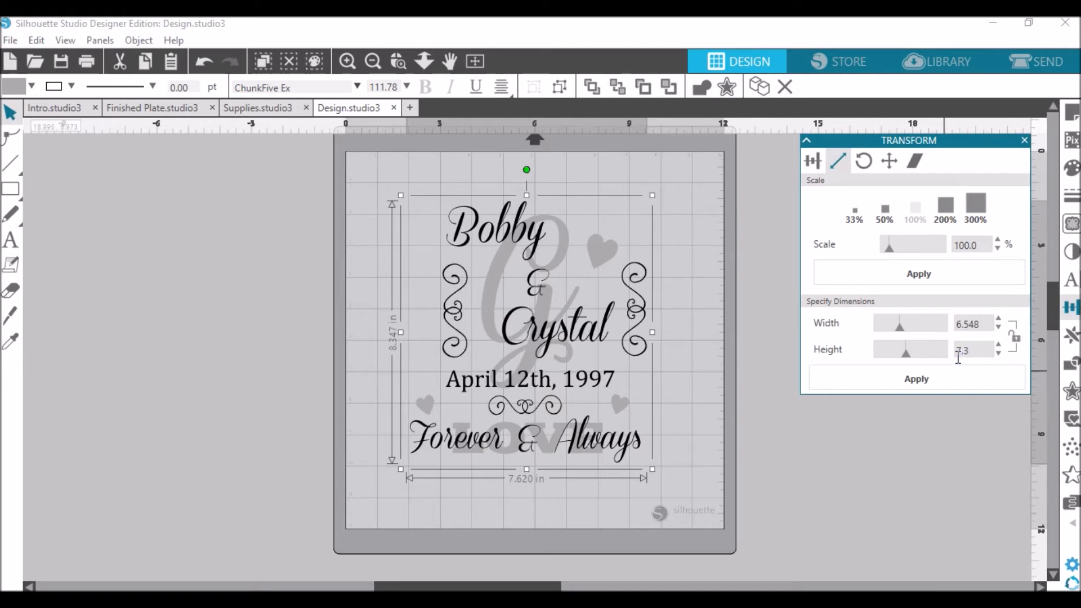
pyautogui.press('Return')
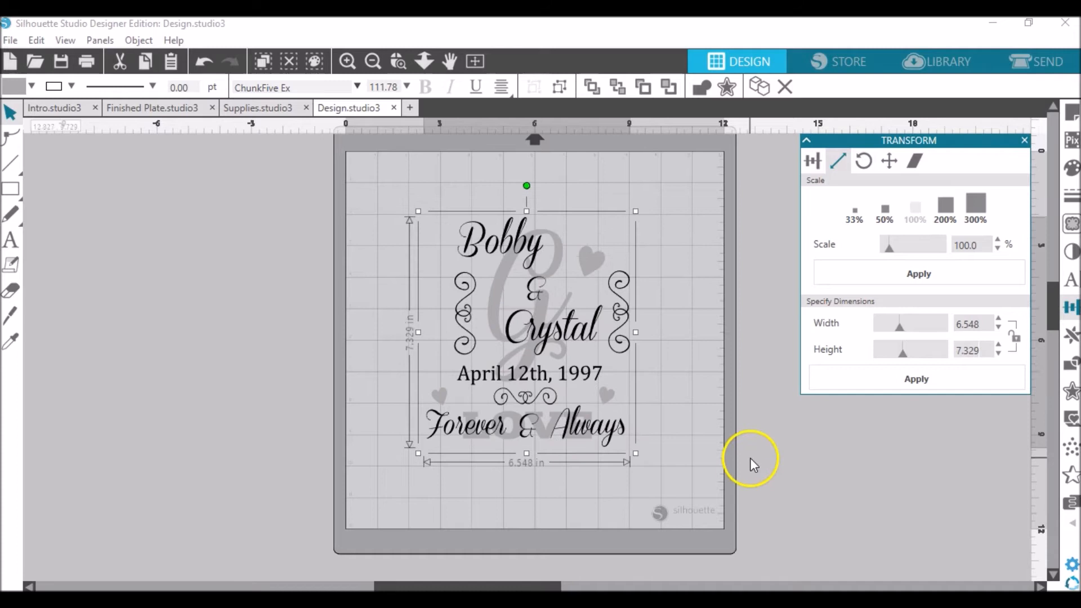
# Move the grouped design to the mat's upper-left corner and frame it with a red rectangle about 6.953 in wide by 7.509 in high.
pyautogui.click(688, 391)
pyautogui.moveTo(543, 342)
pyautogui.mouseDown()
pyautogui.moveTo(451, 286)
pyautogui.moveTo(472, 290)
pyautogui.mouseUp()
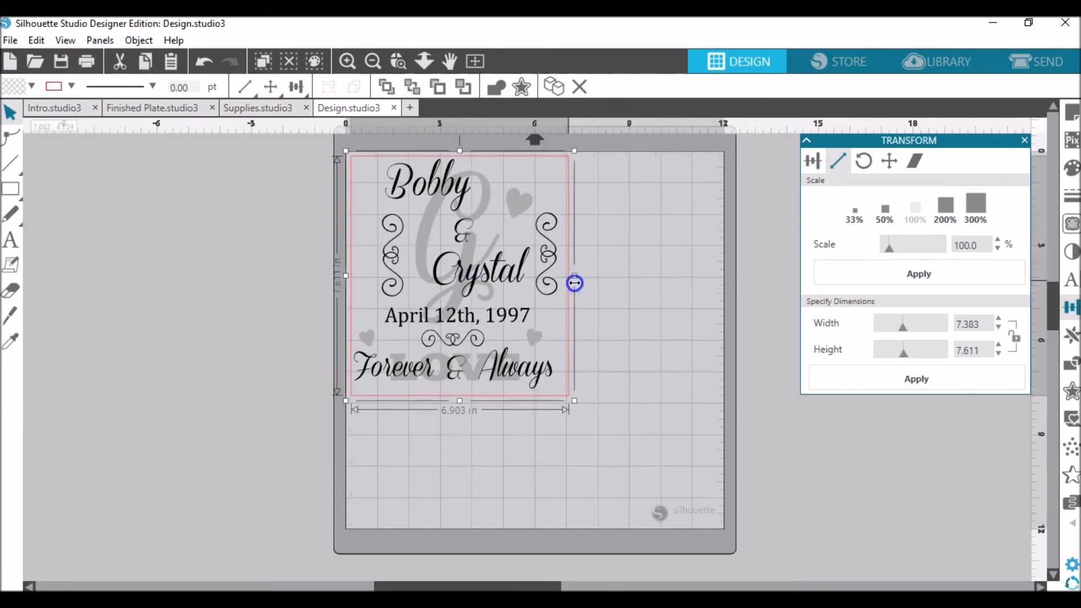
pyautogui.moveTo(574, 283); pyautogui.dragTo(575, 280)
pyautogui.moveTo(460, 401); pyautogui.dragTo(462, 398)
pyautogui.moveTo(348, 276); pyautogui.dragTo(346, 275)
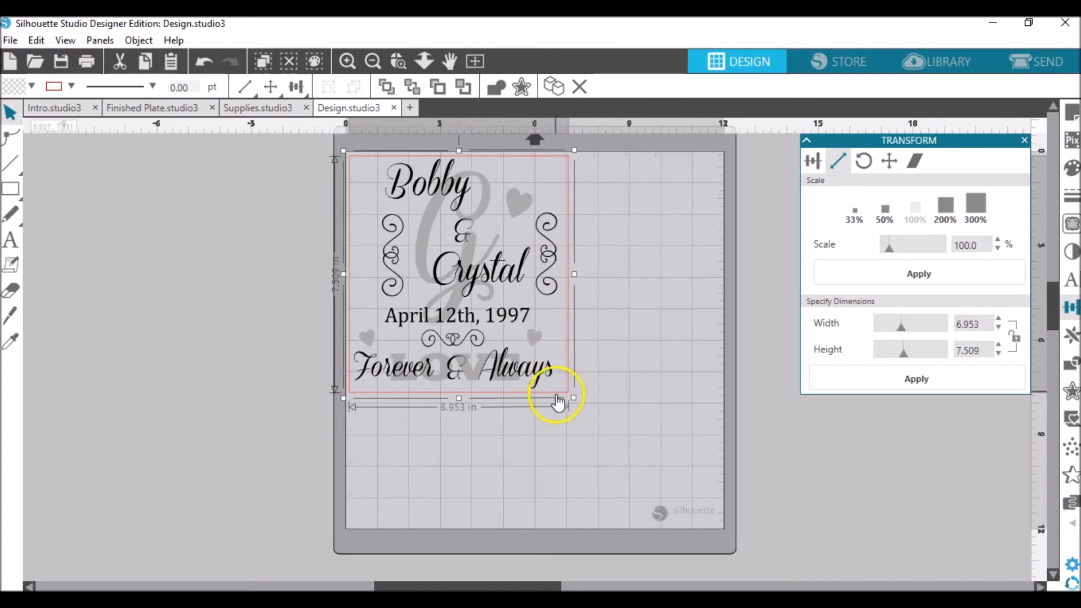
pyautogui.click(336, 387)
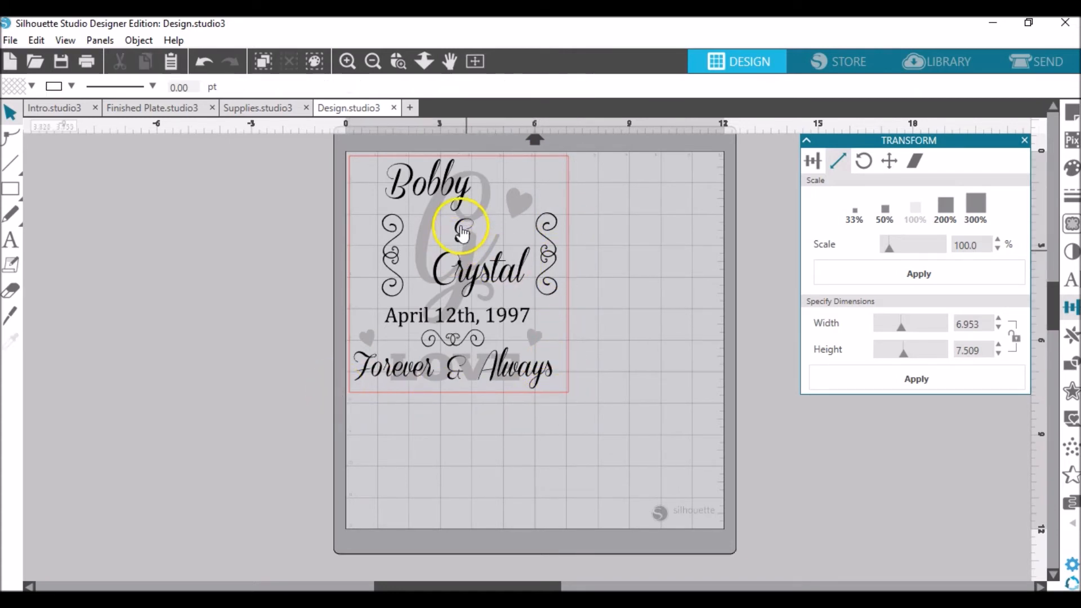
# Ungroup the plate design inside the red rectangle into its separate pieces.
pyautogui.click(470, 217)
pyautogui.rightClick(470, 217)
pyautogui.click(525, 418)
# Select the gray initial, the three hearts and the word "LOVE", and group them together.
pyautogui.click(429, 222)
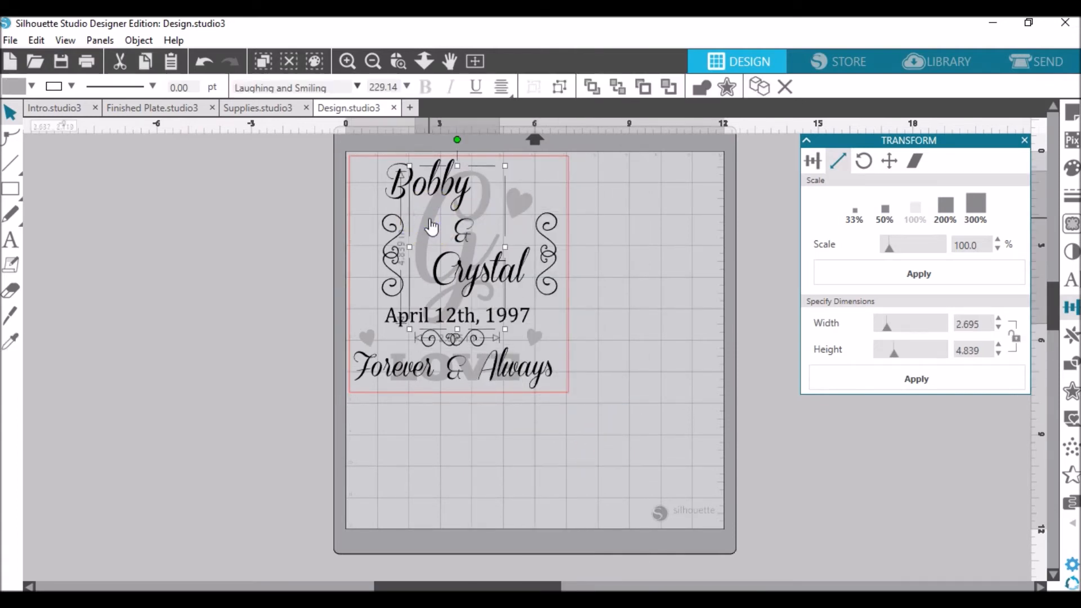
pyautogui.click(523, 210)
pyautogui.rightClick(365, 339)
pyautogui.click(396, 394)
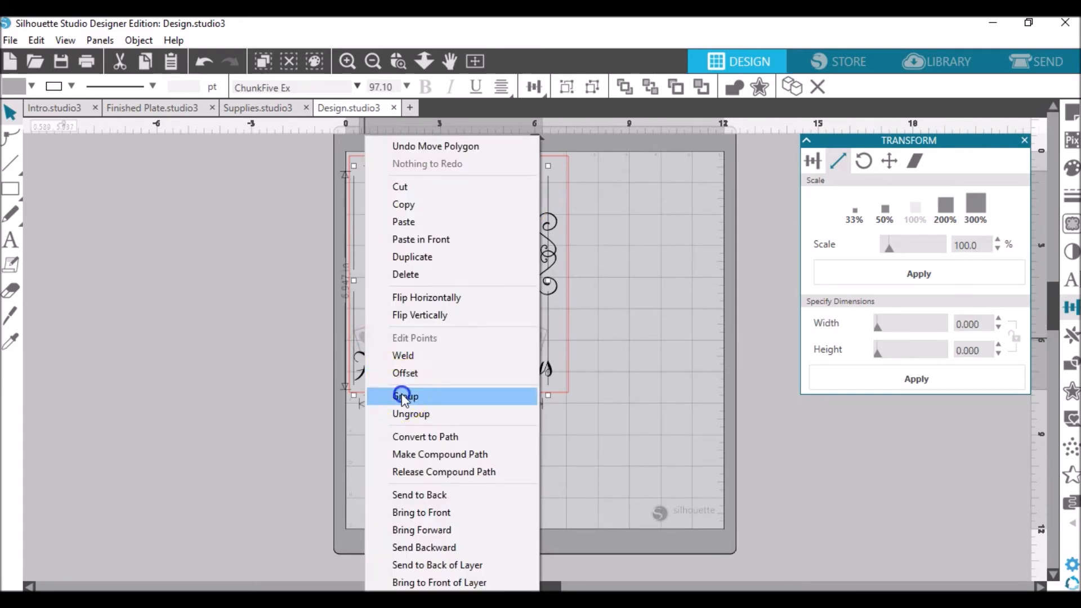
# Send the gray group to the back of the layer, behind the black text and flourishes.
pyautogui.moveTo(475, 273); pyautogui.dragTo(330, 282)
pyautogui.hotkey('ctrl', 'z')
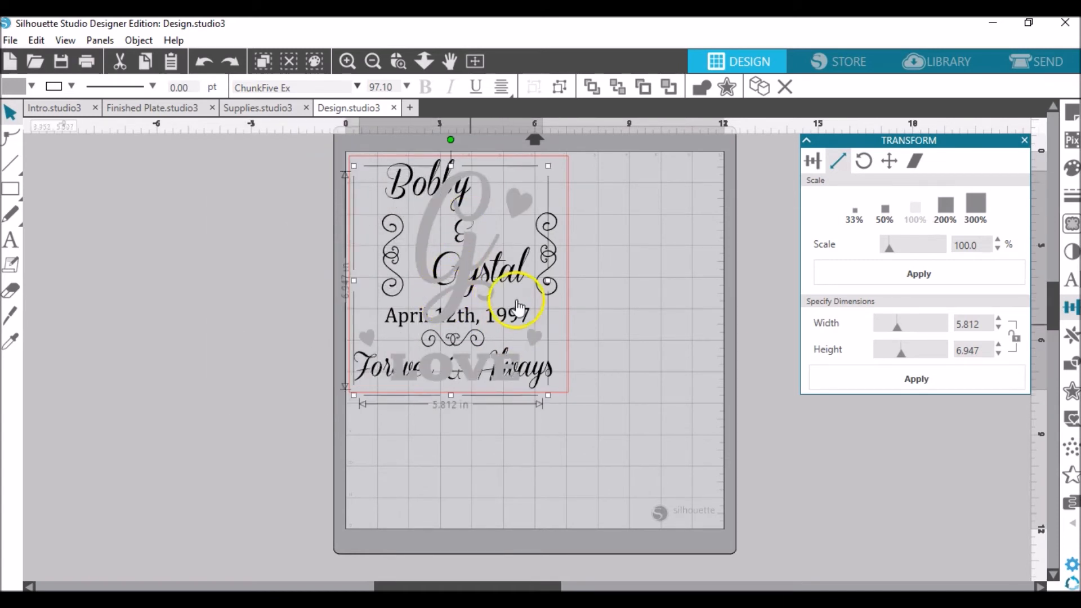
pyautogui.rightClick(460, 273)
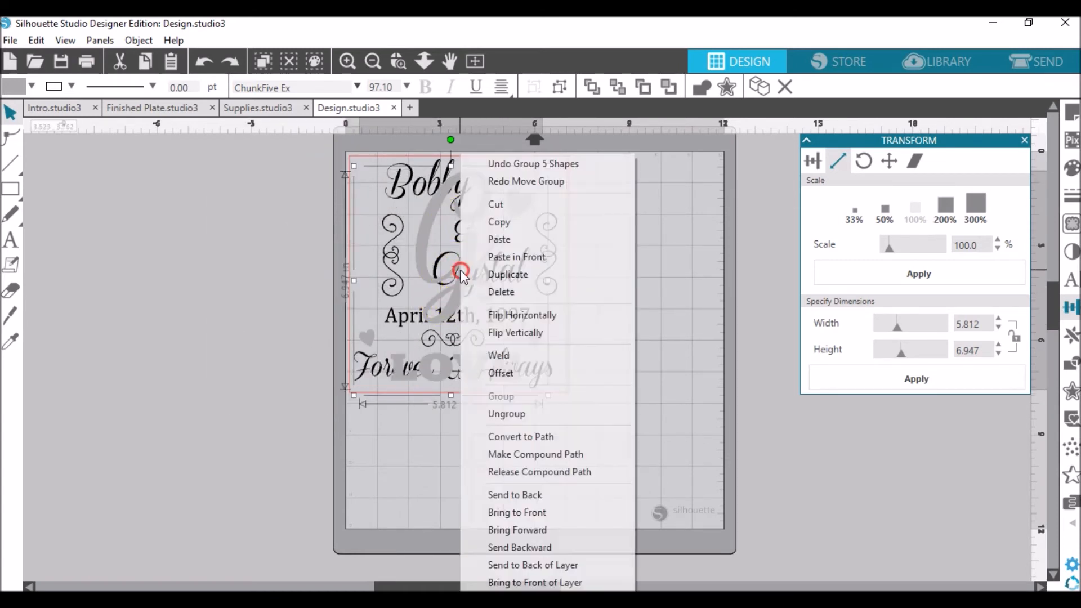
pyautogui.click(540, 565)
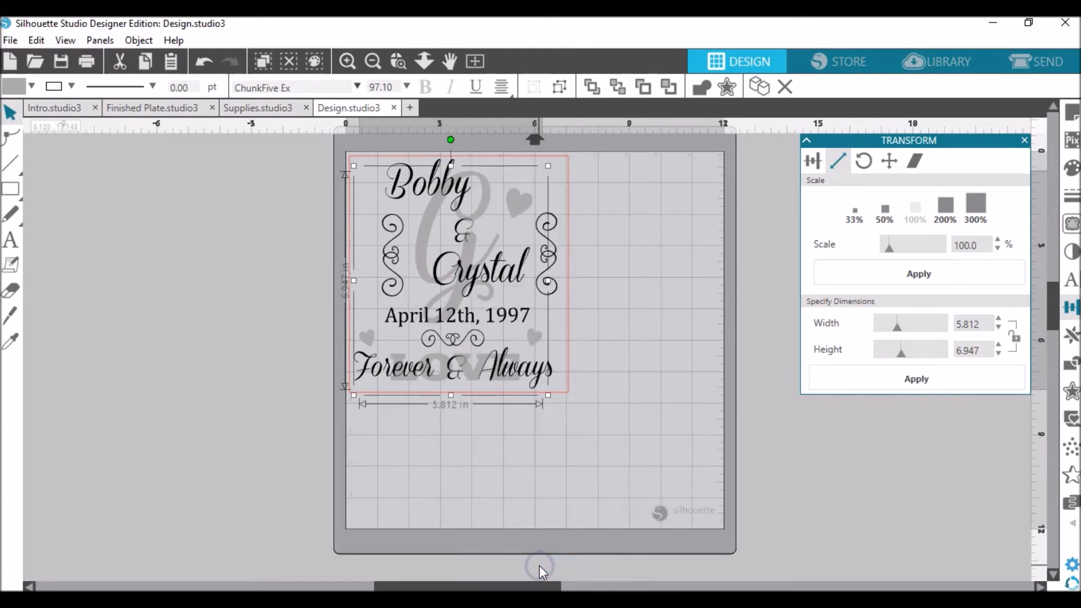
pyautogui.click(596, 192)
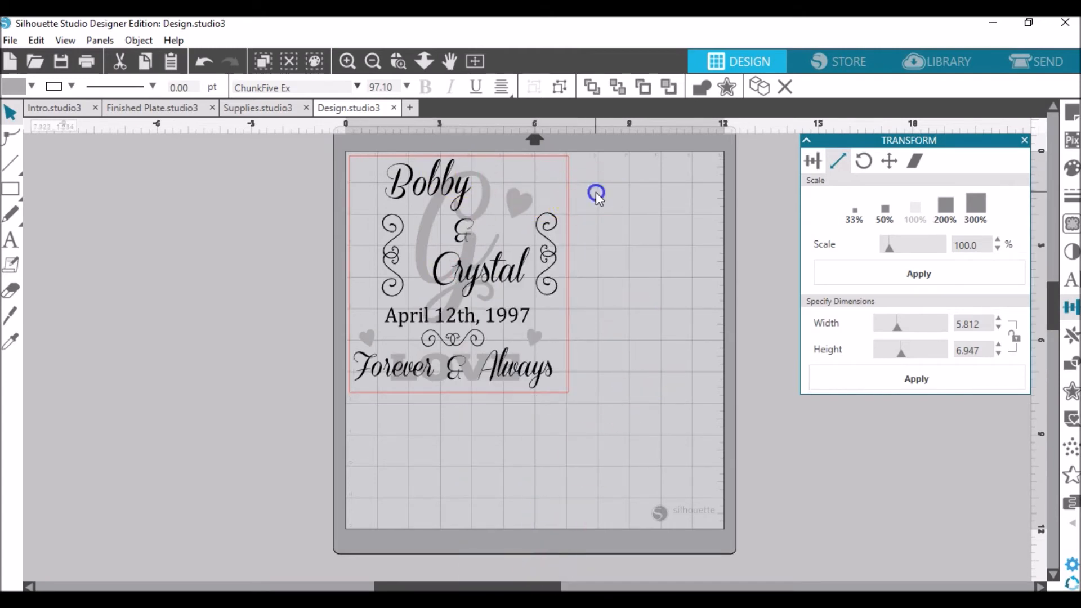
# Group the black names, ampersand, date, "Forever & Always" and flourishes, and move that group off the mat to its left.
pyautogui.click(397, 181)
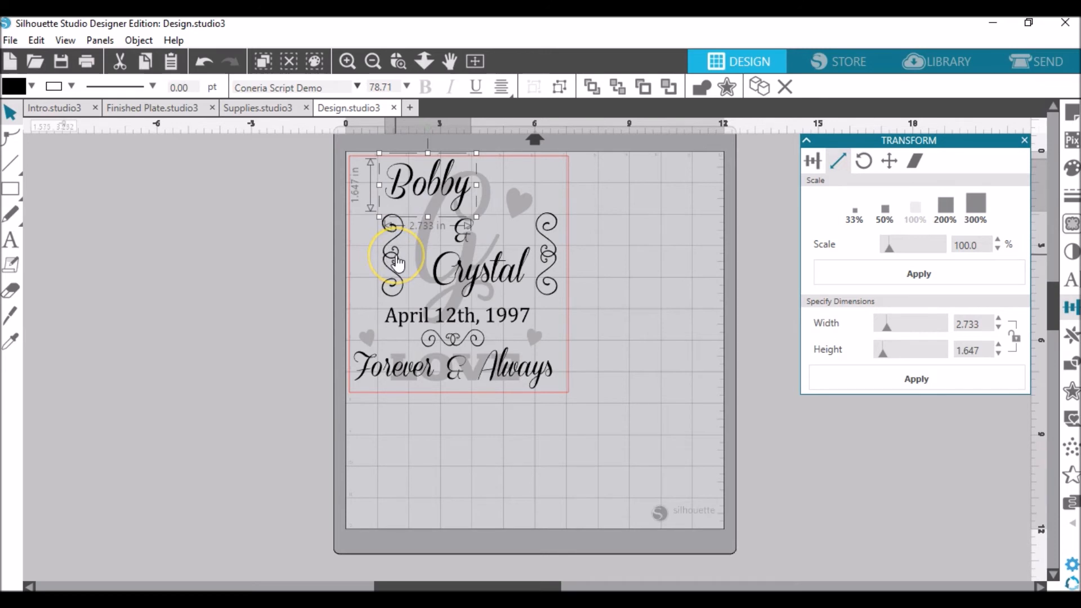
pyautogui.keyDown('shift'); pyautogui.click(393, 252); pyautogui.keyUp('shift')
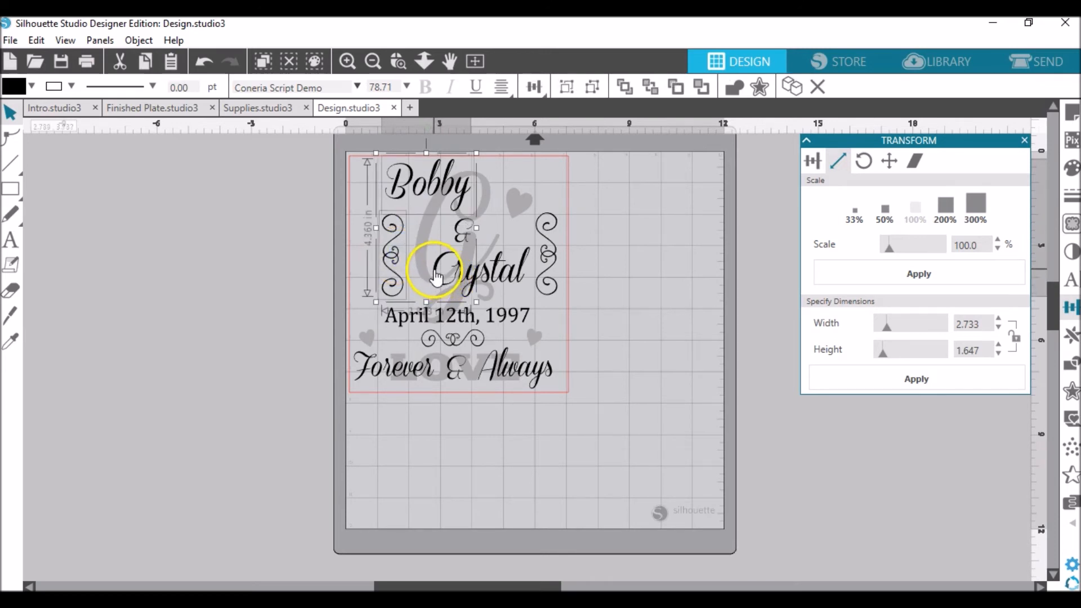
pyautogui.keyDown('shift'); pyautogui.click(448, 246); pyautogui.keyUp('shift')
pyautogui.keyDown('shift'); pyautogui.click(462, 232); pyautogui.keyUp('shift')
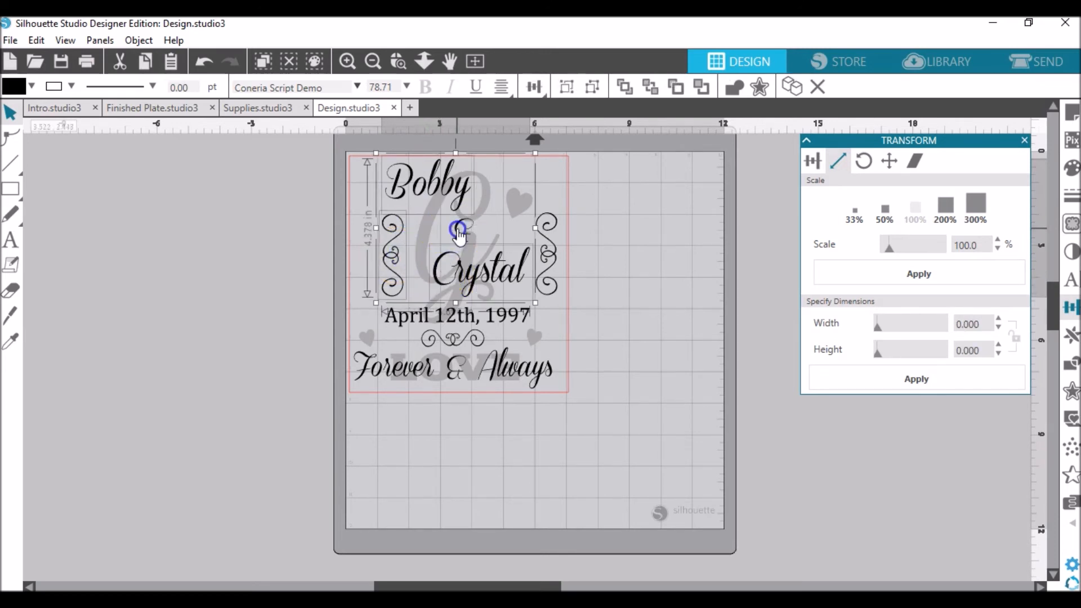
pyautogui.keyDown('shift'); pyautogui.click(553, 259); pyautogui.keyUp('shift')
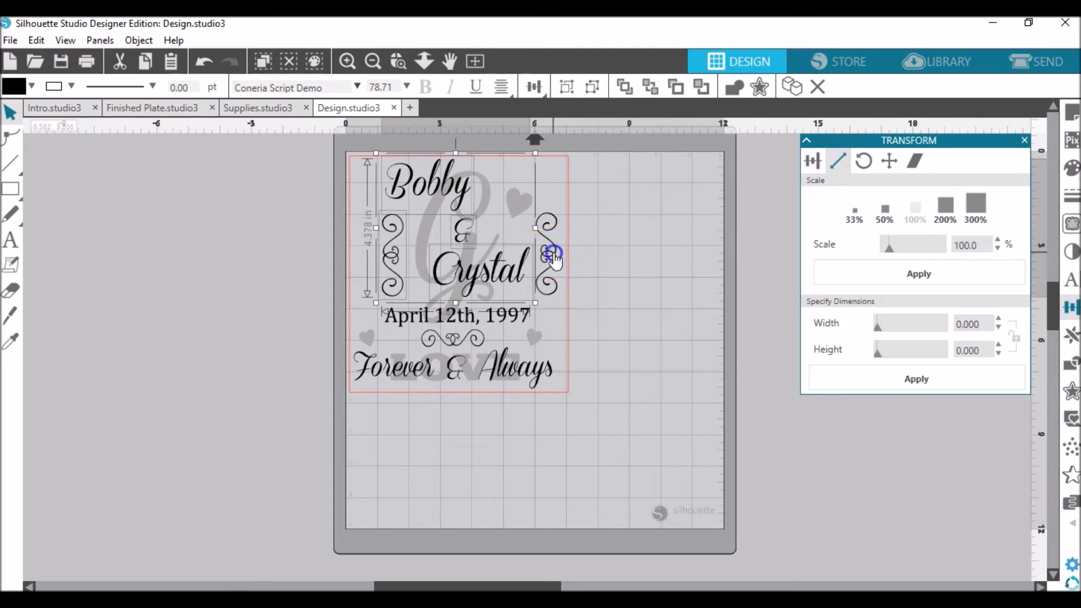
pyautogui.keyDown('shift'); pyautogui.click(526, 325); pyautogui.keyUp('shift')
pyautogui.rightClick(449, 337)
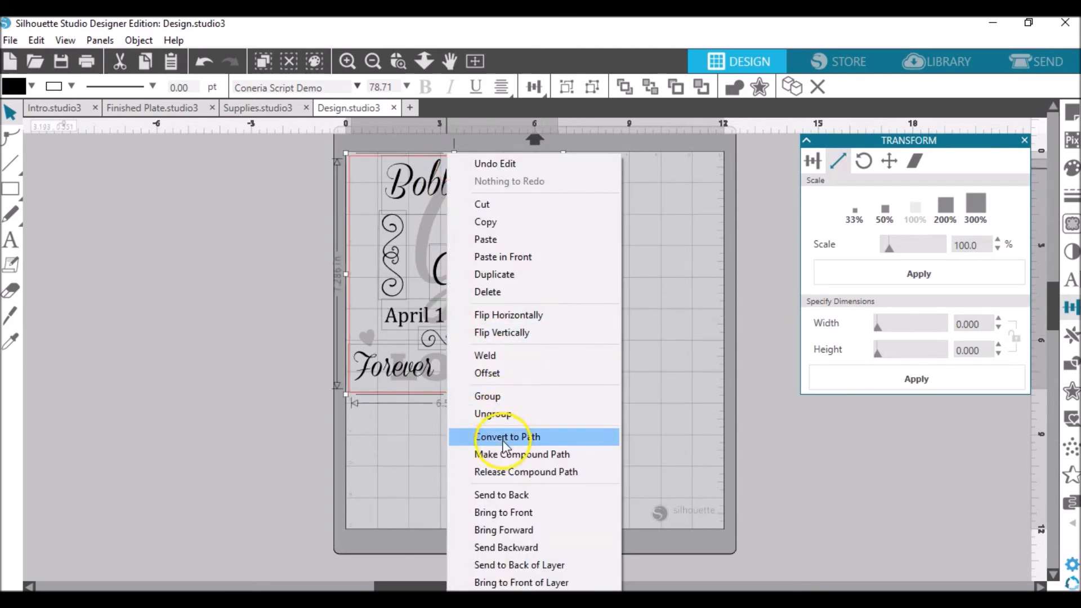
pyautogui.click(501, 397)
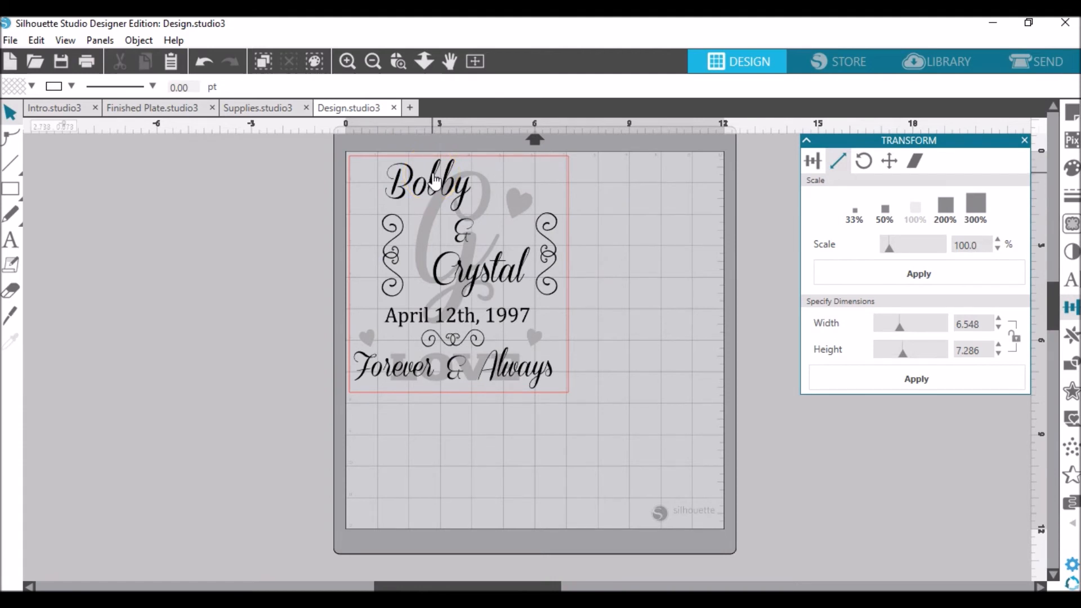
pyautogui.moveTo(434, 180); pyautogui.dragTo(195, 168)
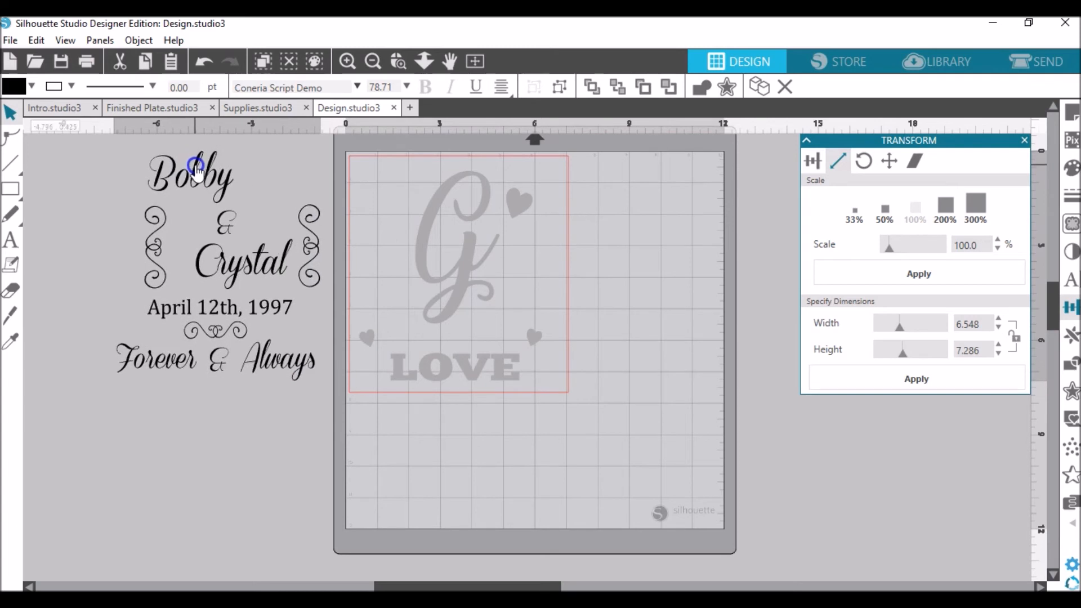
pyautogui.click(683, 359)
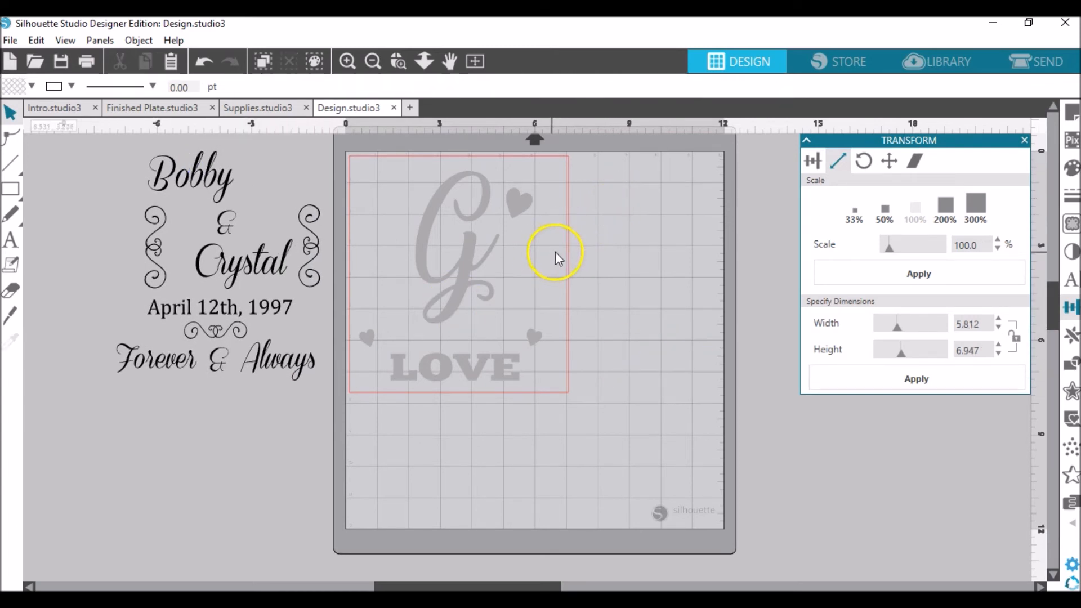
# In the send setup, assign Cut Edge to the red rectangle and Cut to the gray initial, hearts and "LOVE" group.
pyautogui.click(1053, 63)
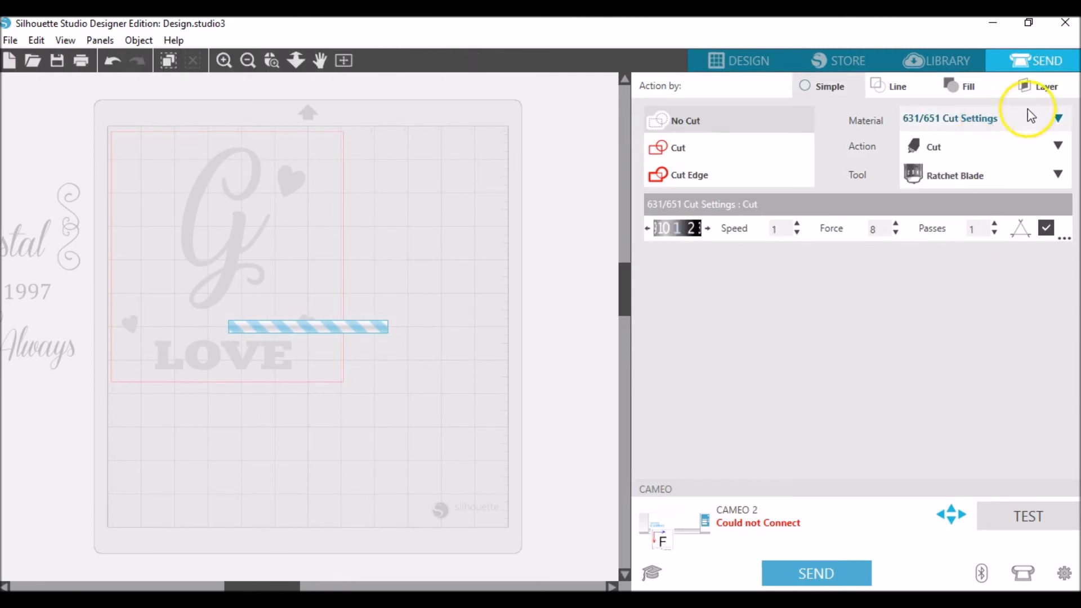
pyautogui.click(951, 130)
pyautogui.click(340, 385)
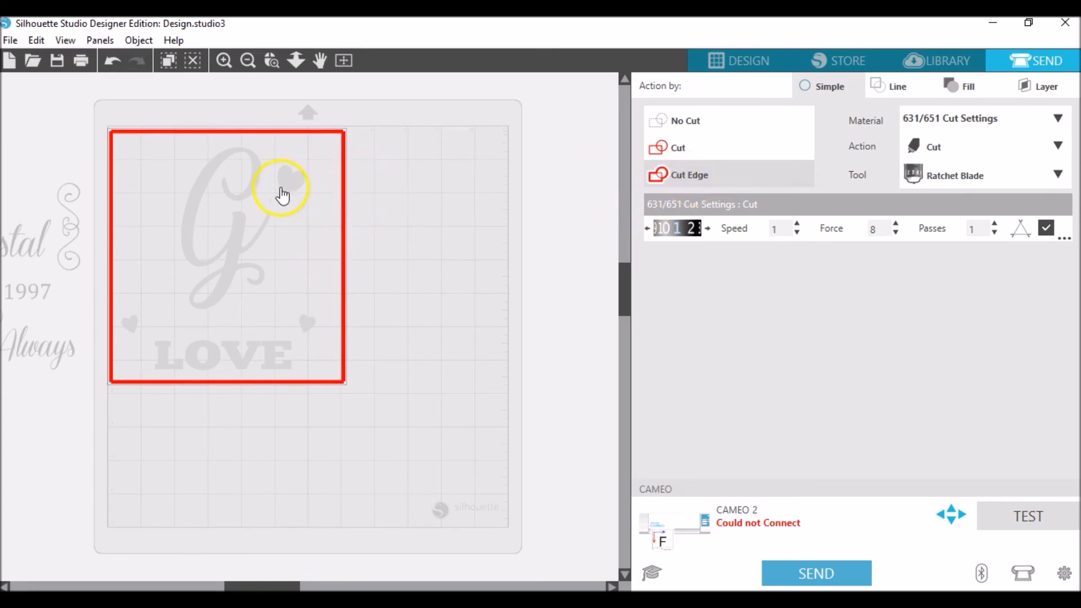
pyautogui.click(256, 186)
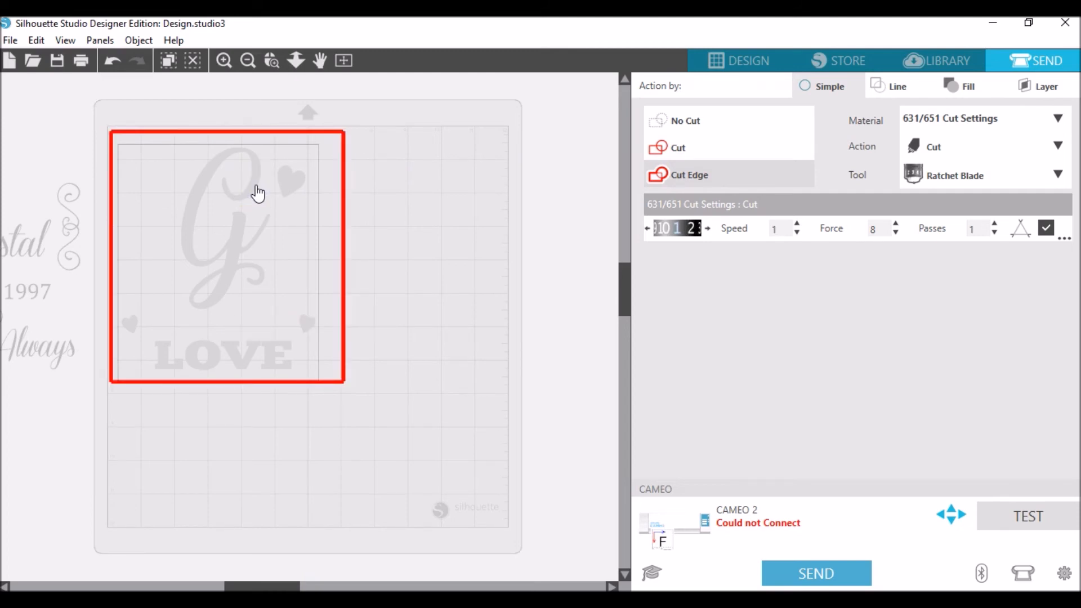
pyautogui.click(683, 148)
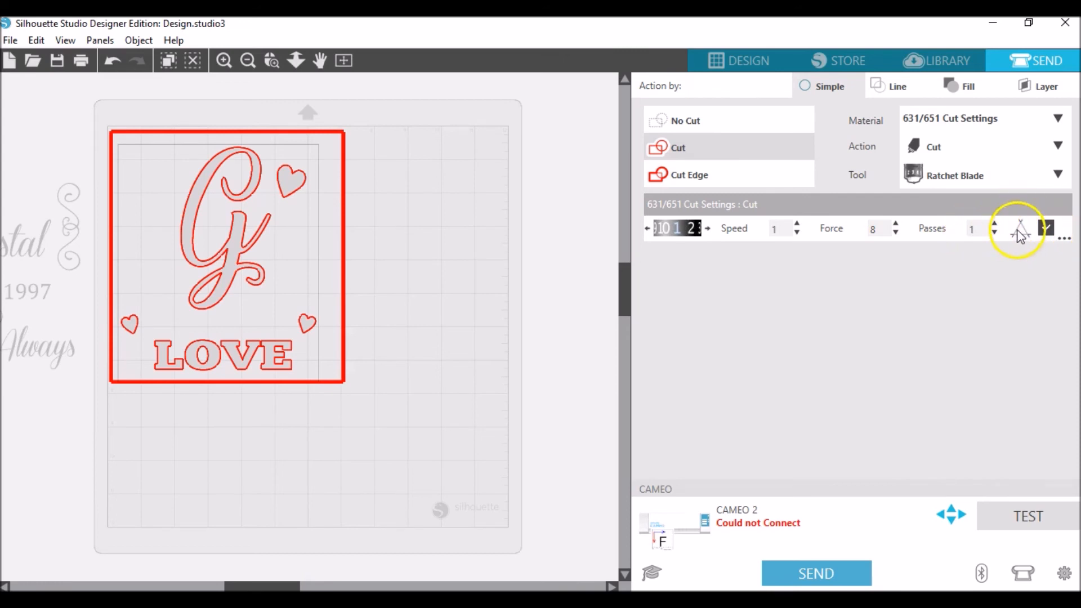
pyautogui.click(1066, 242)
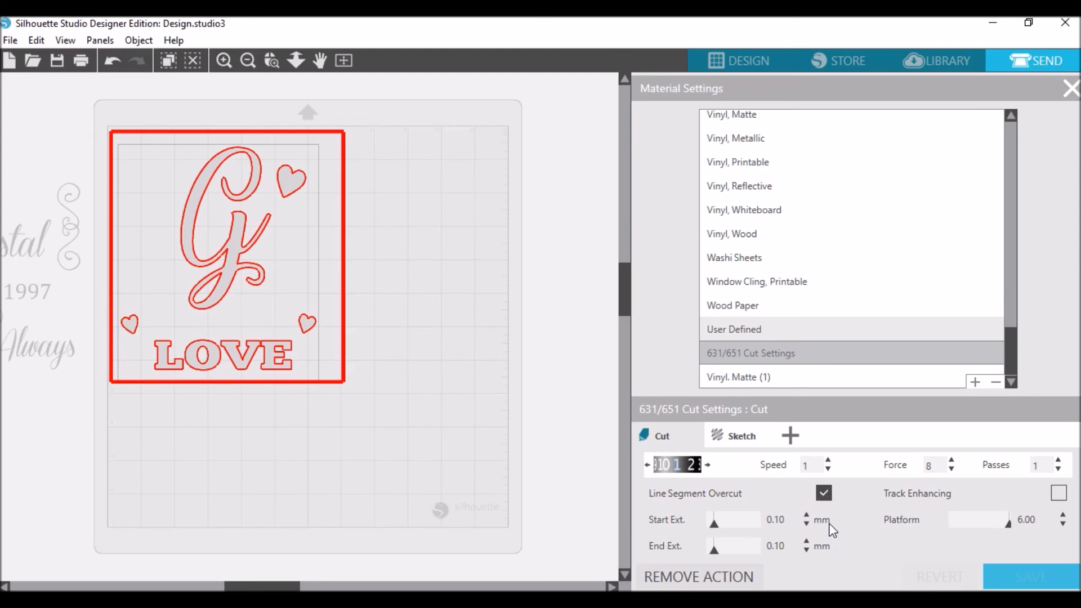
pyautogui.click(819, 409)
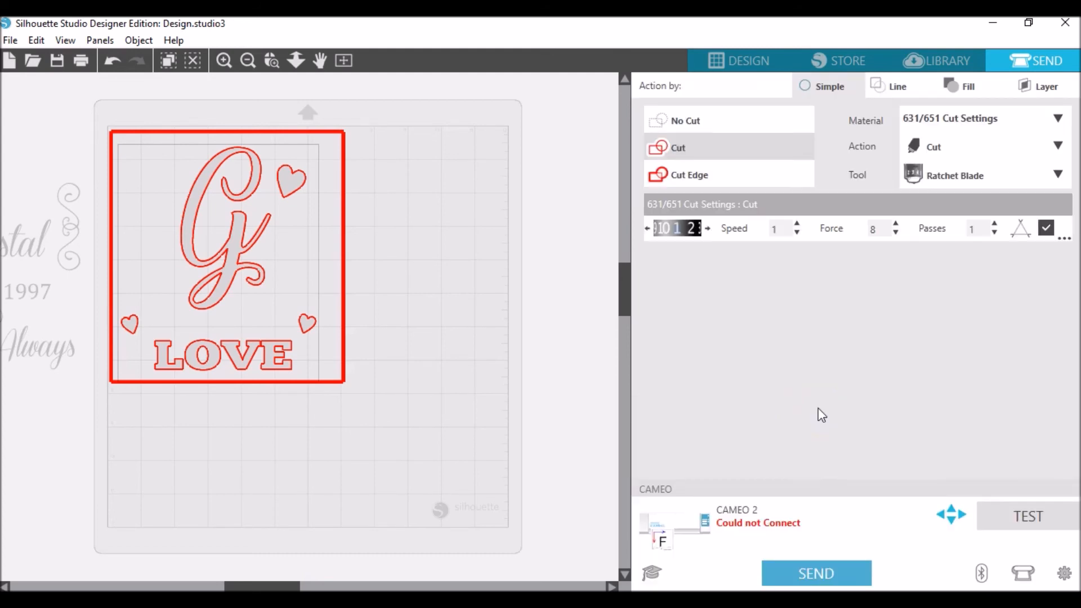